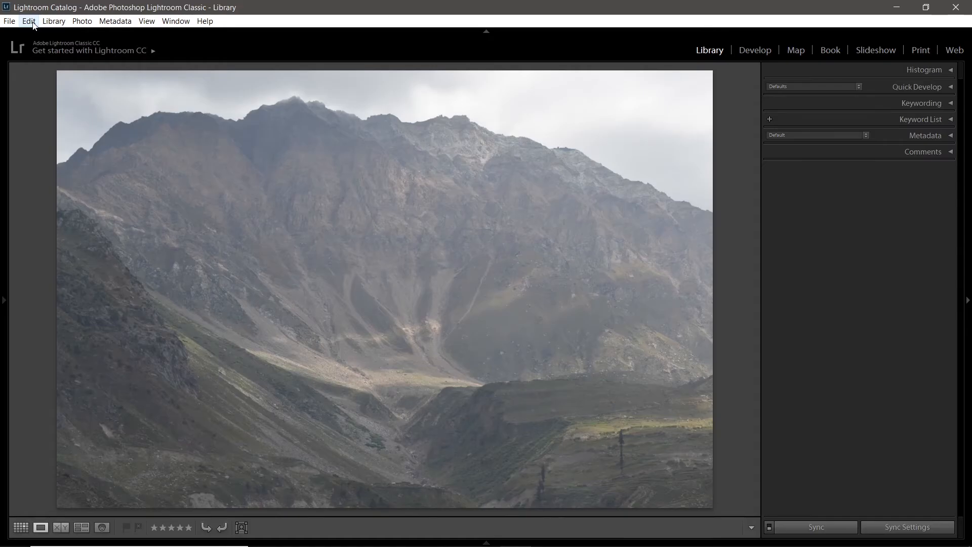
# Step: Open the watermark editor and replace the default watermark text with "IG @" followed by the photographer's Instagram handle
pyautogui.click(29, 21)
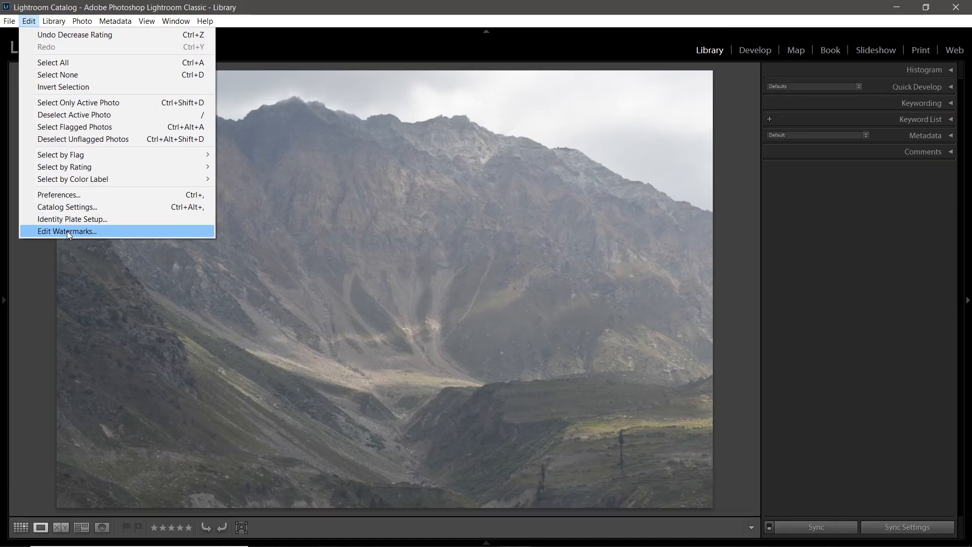
pyautogui.click(66, 231)
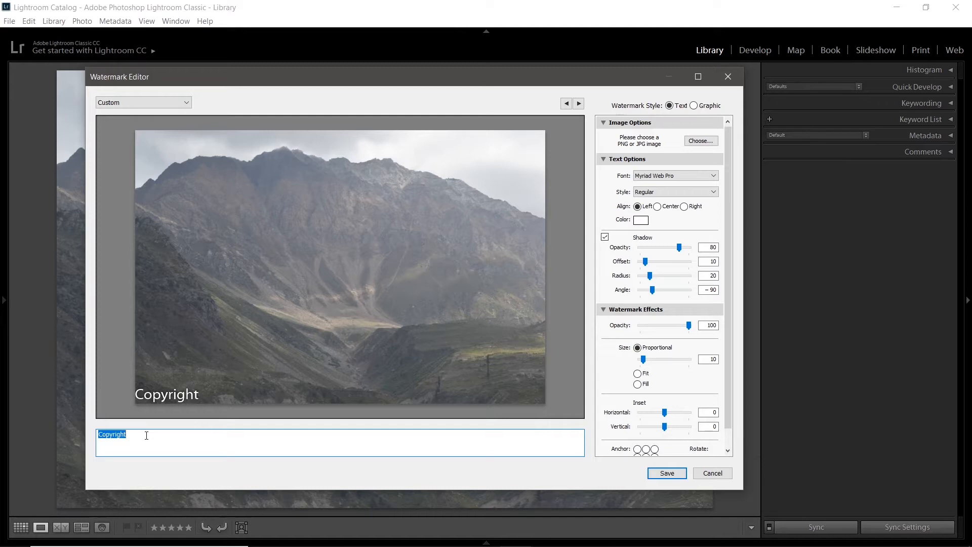
pyautogui.press('BackSpace')
pyautogui.write('IG @')
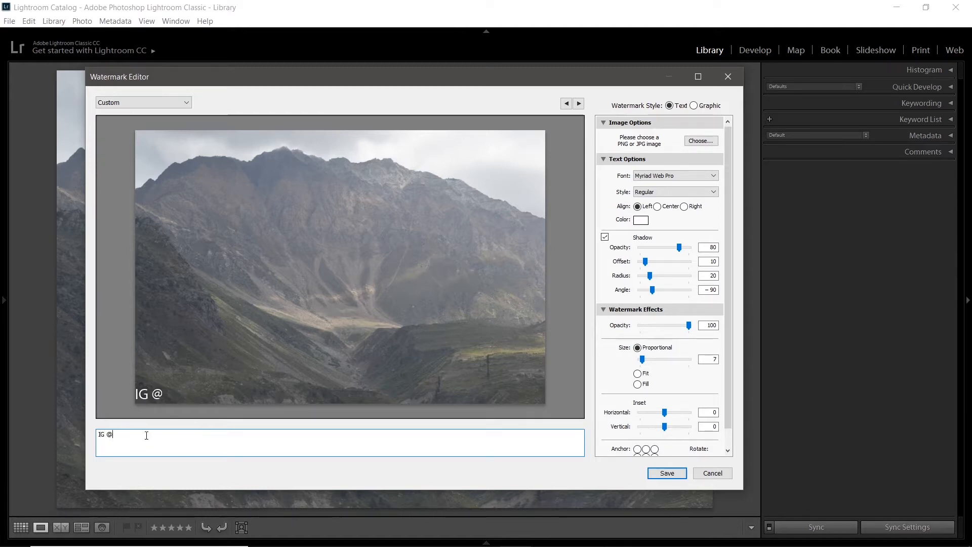
pyautogui.write('saifullahkhan')
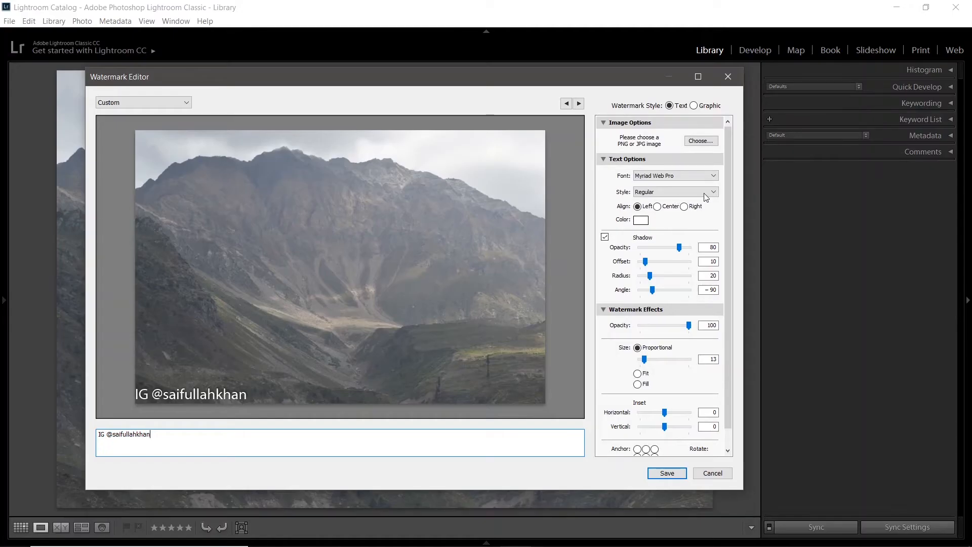
# Step: Set the watermark text's font to Nirmala UI and its style to Bold
pyautogui.click(704, 193)
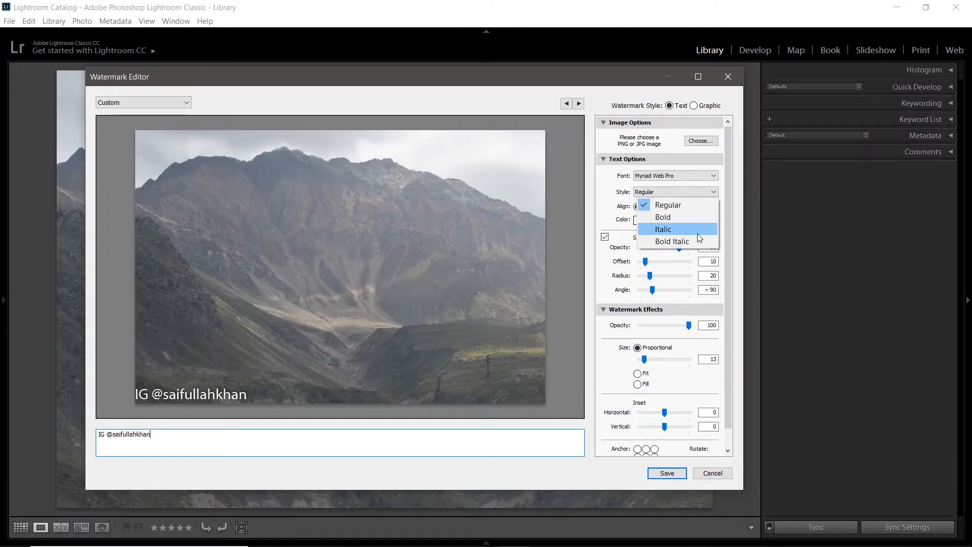
pyautogui.click(712, 191)
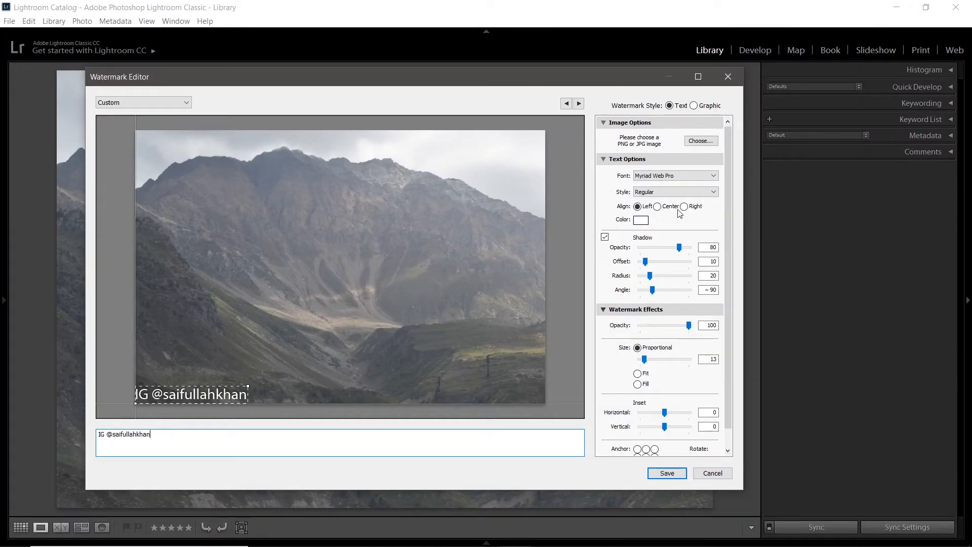
pyautogui.click(714, 176)
pyautogui.click(707, 228)
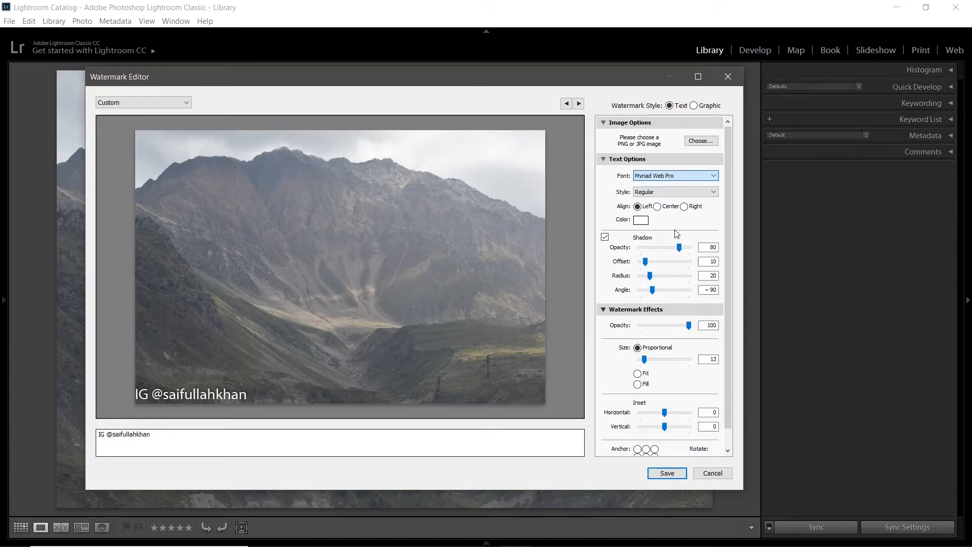
pyautogui.click(693, 196)
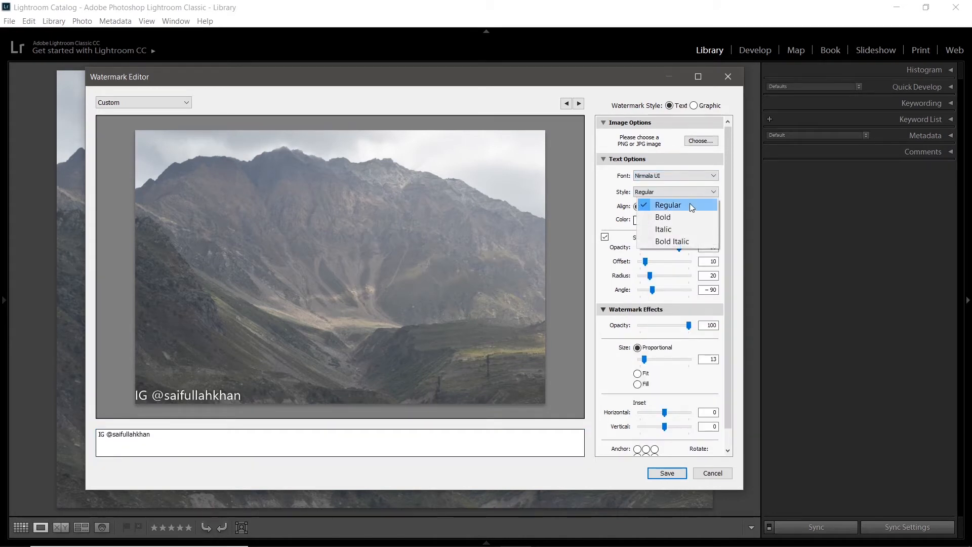
pyautogui.click(689, 217)
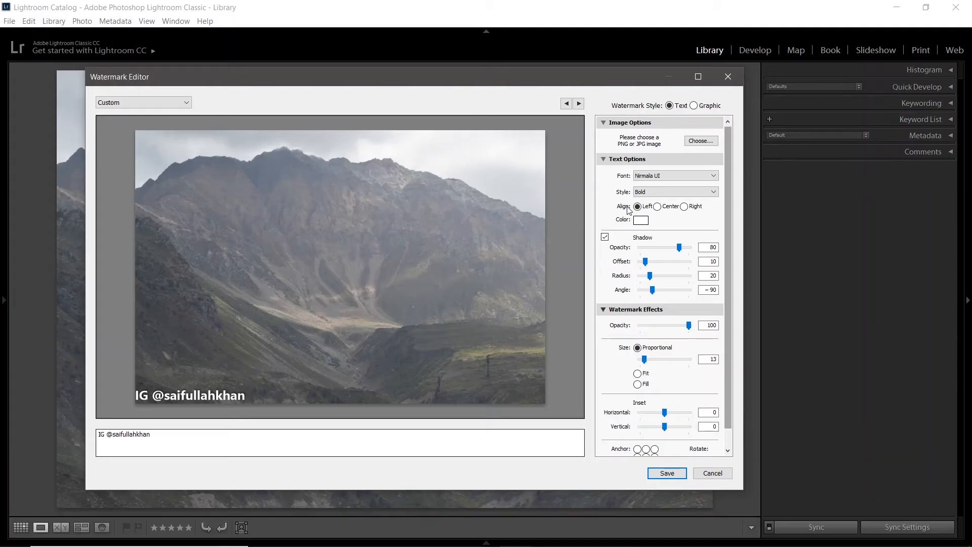
# Step: Try splitting the watermark text over two lines with center alignment, and restore the single left-aligned line
pyautogui.moveTo(199, 399)
pyautogui.hotkey('ctrl', 'a')
pyautogui.press('BackSpace')
pyautogui.hotkey('ctrl', 'z')
pyautogui.click(135, 436)
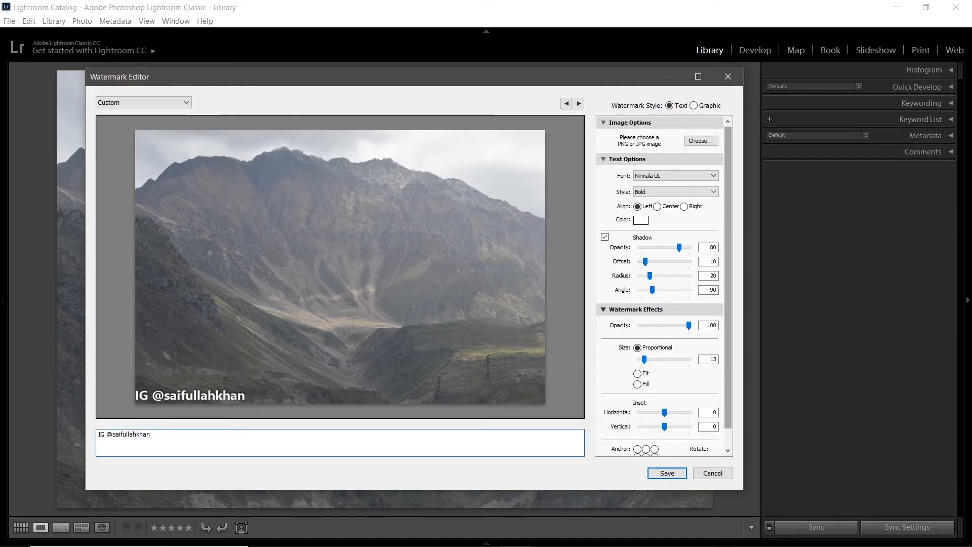
pyautogui.press('Return')
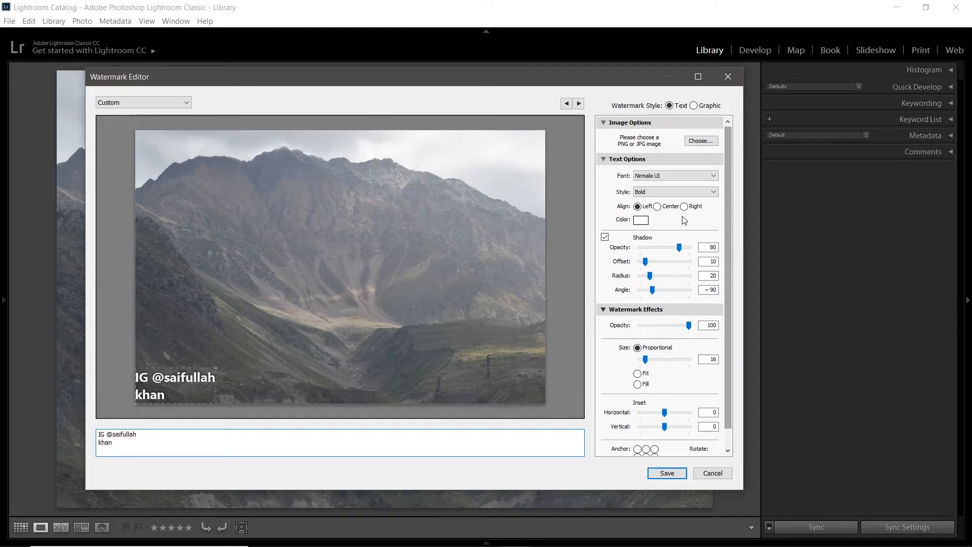
pyautogui.click(658, 207)
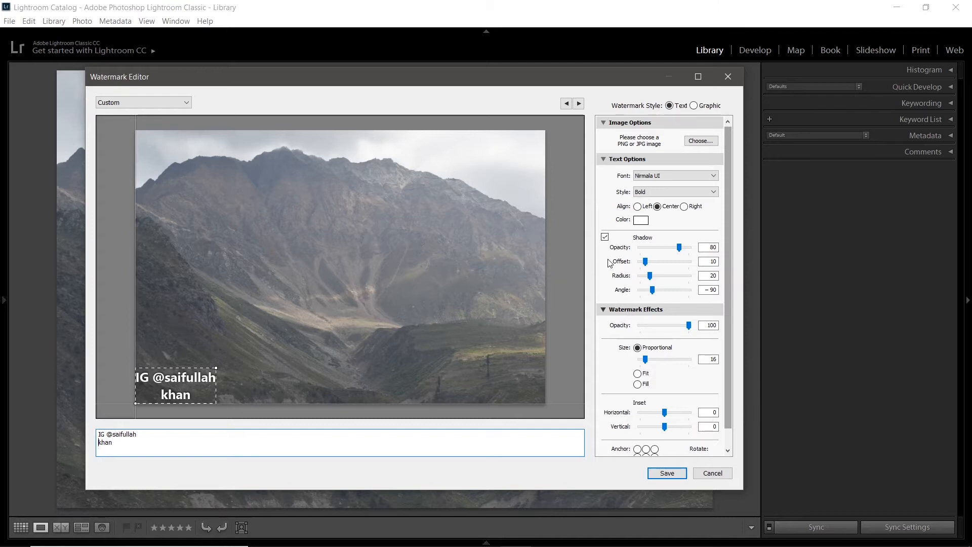
pyautogui.click(637, 208)
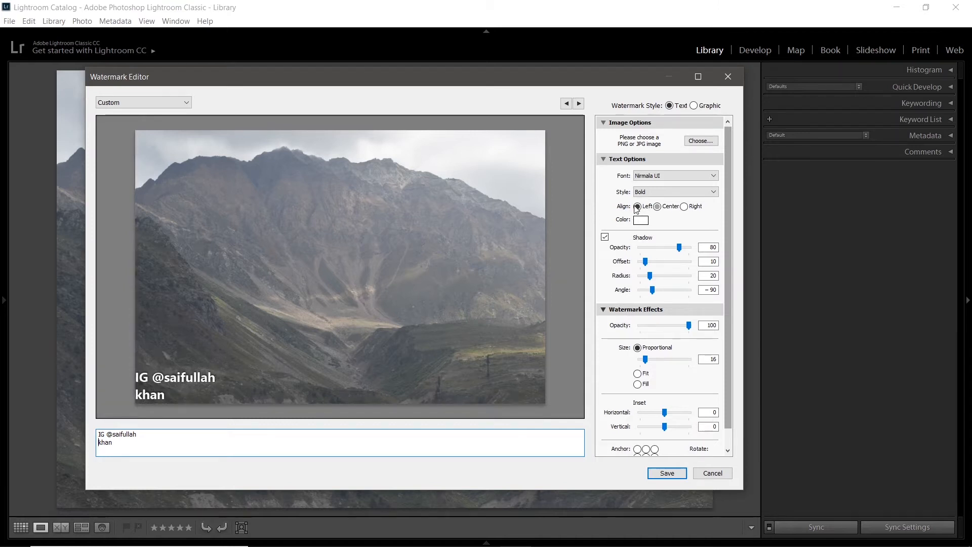
pyautogui.click(99, 442)
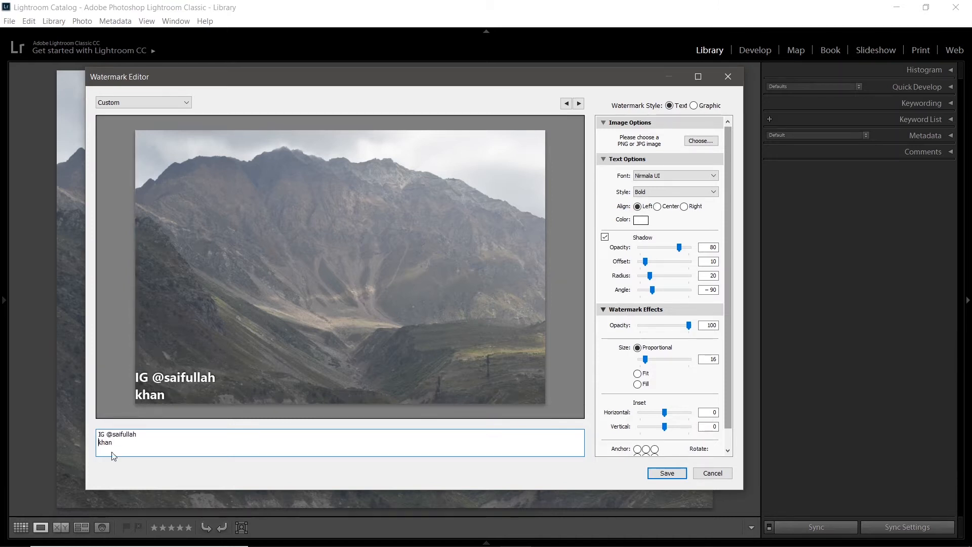
pyautogui.press('BackSpace')
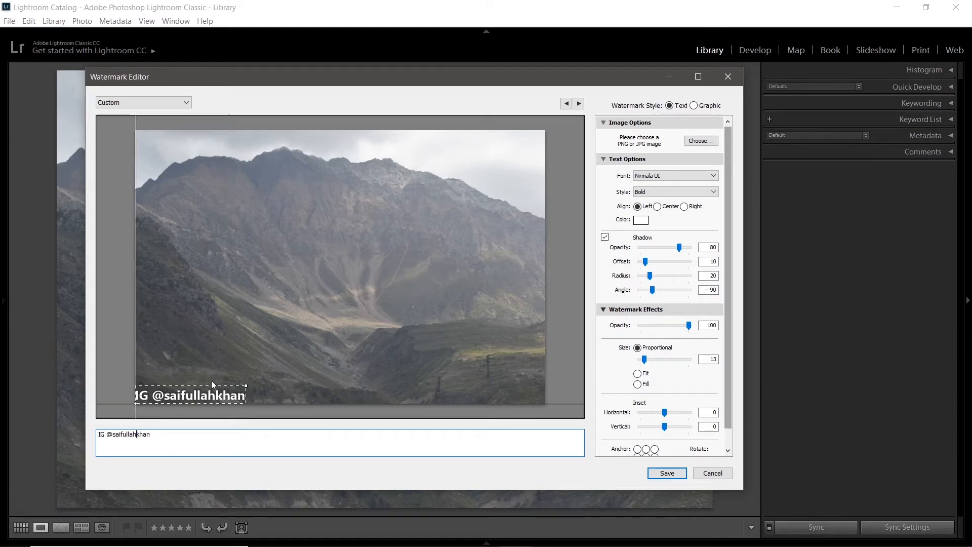
# Step: Try red and blue as the watermark text color, and return the color to white
pyautogui.click(642, 220)
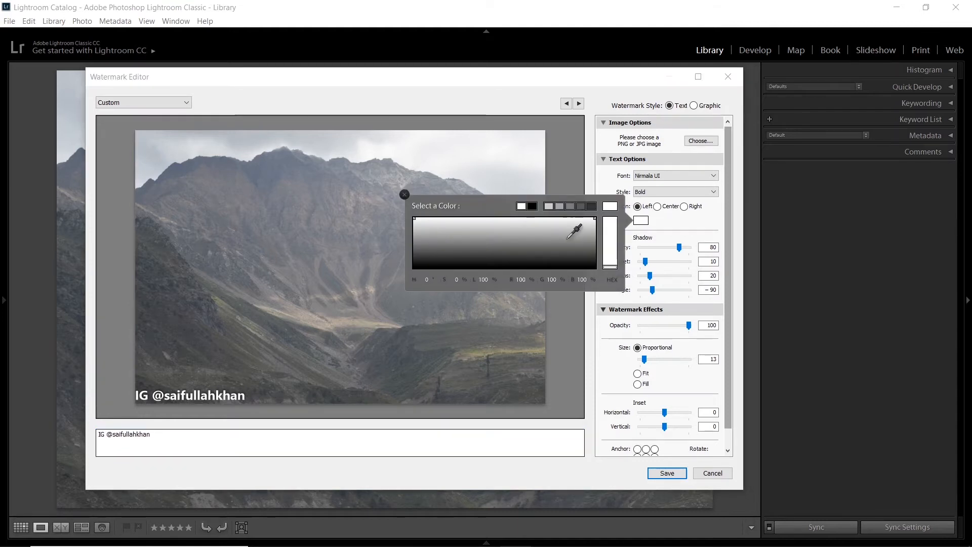
pyautogui.click(546, 260)
pyautogui.moveTo(546, 260); pyautogui.dragTo(598, 216)
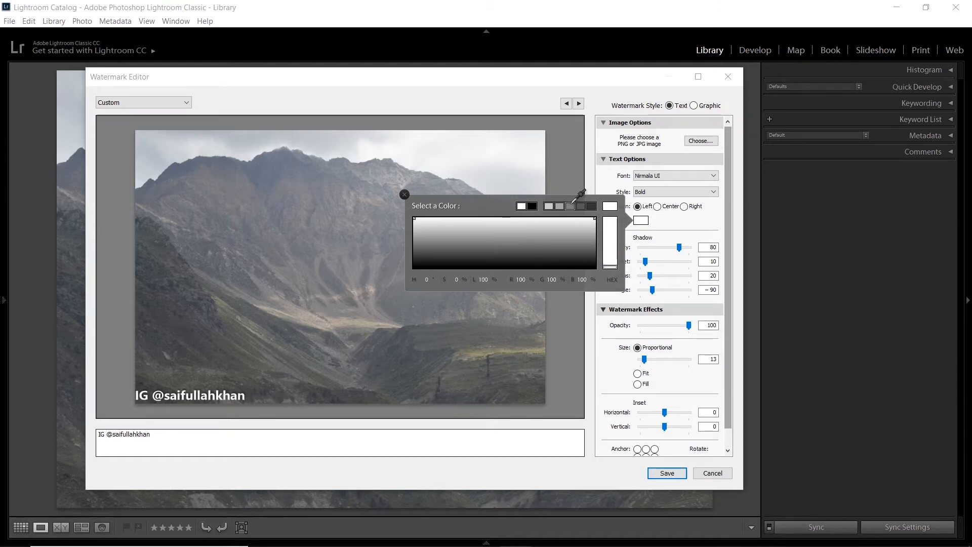
pyautogui.click(568, 208)
pyautogui.click(612, 227)
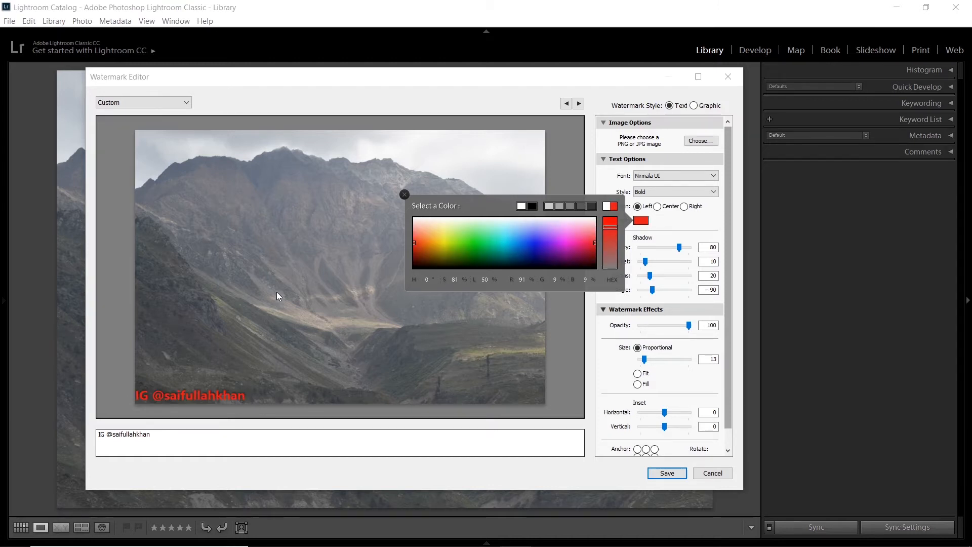
pyautogui.click(544, 238)
pyautogui.click(539, 234)
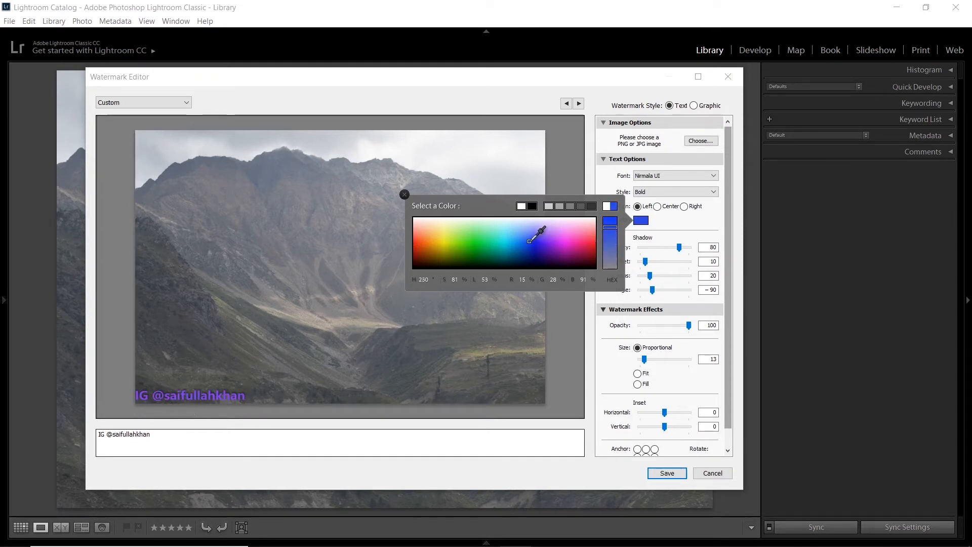
pyautogui.click(472, 232)
pyautogui.click(523, 206)
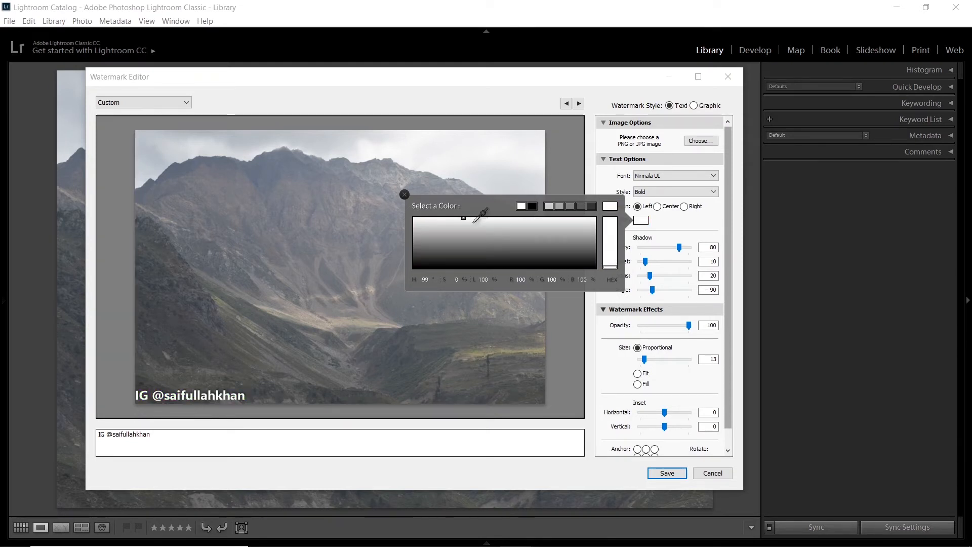
pyautogui.click(405, 194)
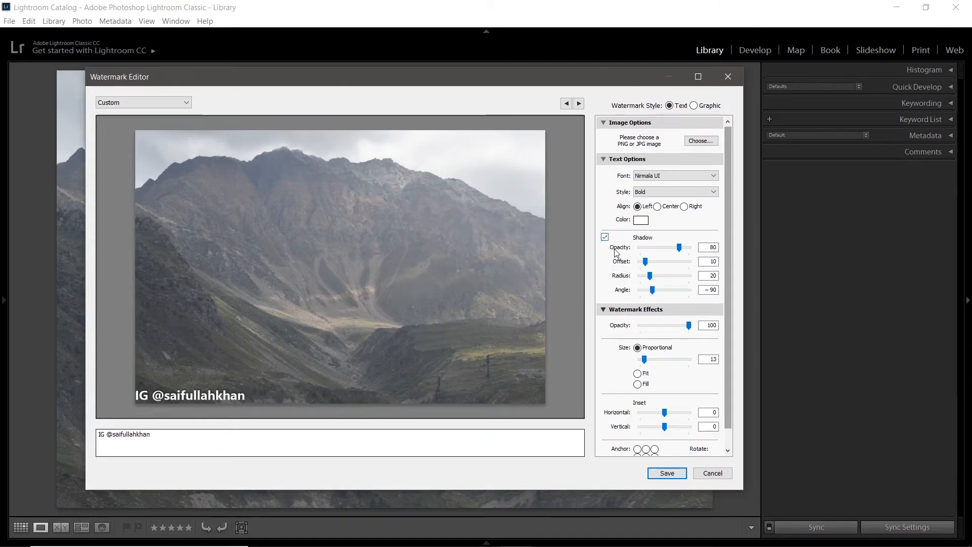
# Step: Set the text shadow's offset to 83 and anchor the watermark at the center of the photo
pyautogui.moveTo(645, 262); pyautogui.dragTo(682, 268)
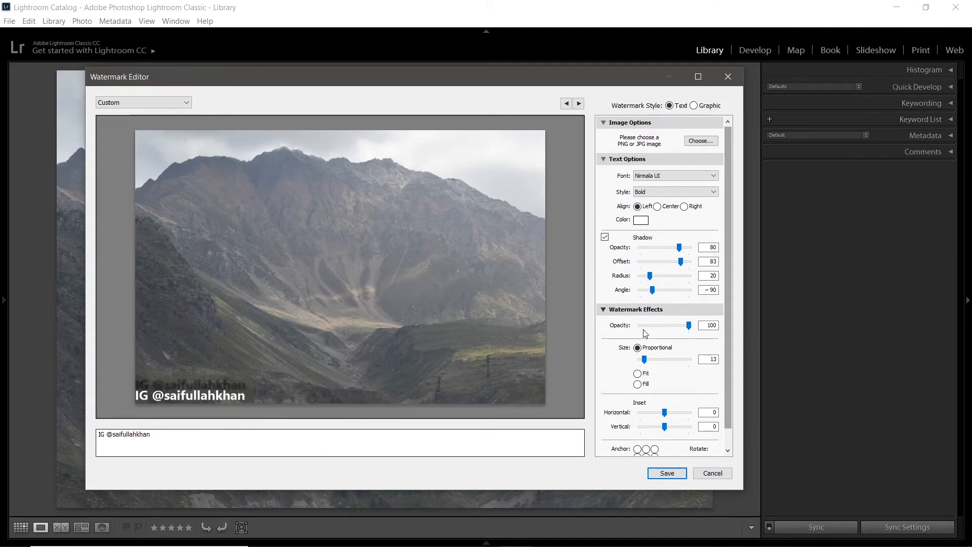
pyautogui.click(646, 450)
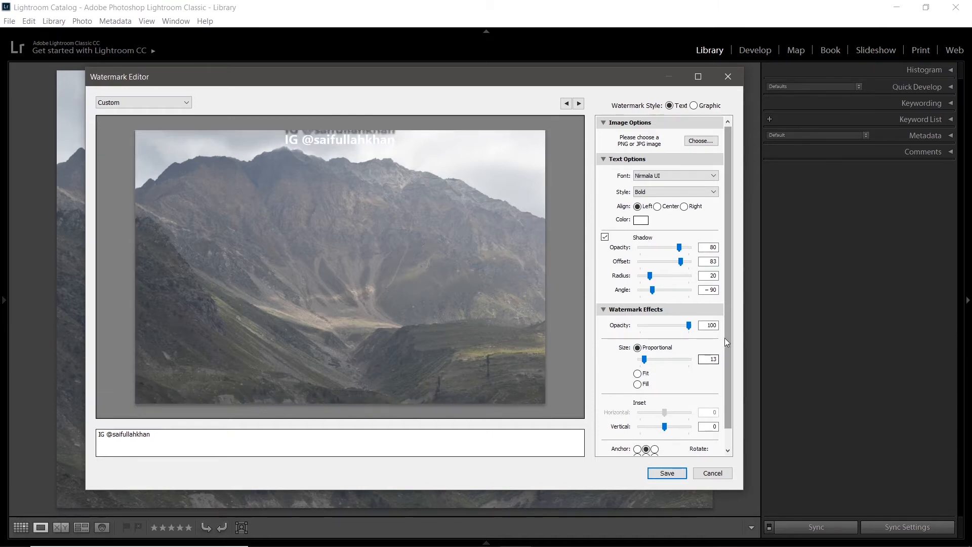
pyautogui.scroll(-1, 730, 333)
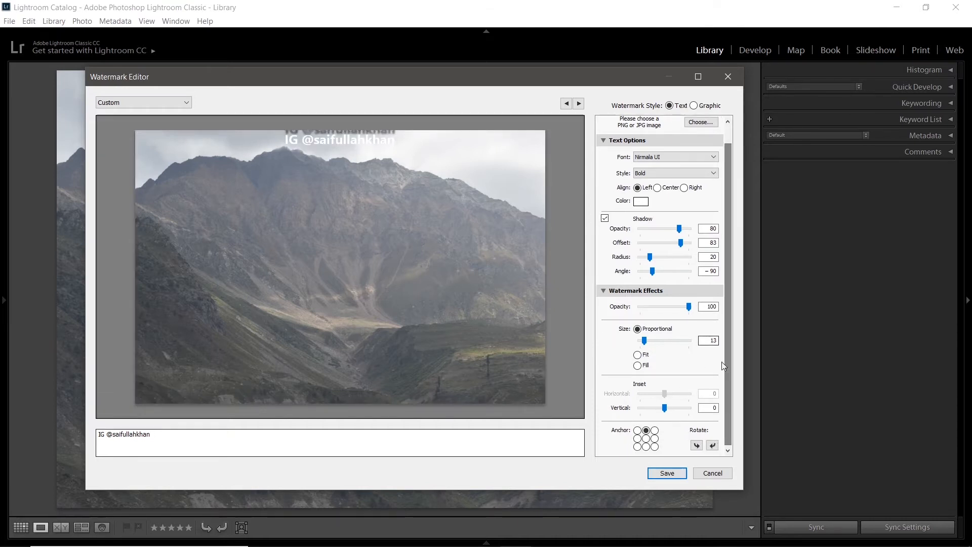
pyautogui.click(646, 439)
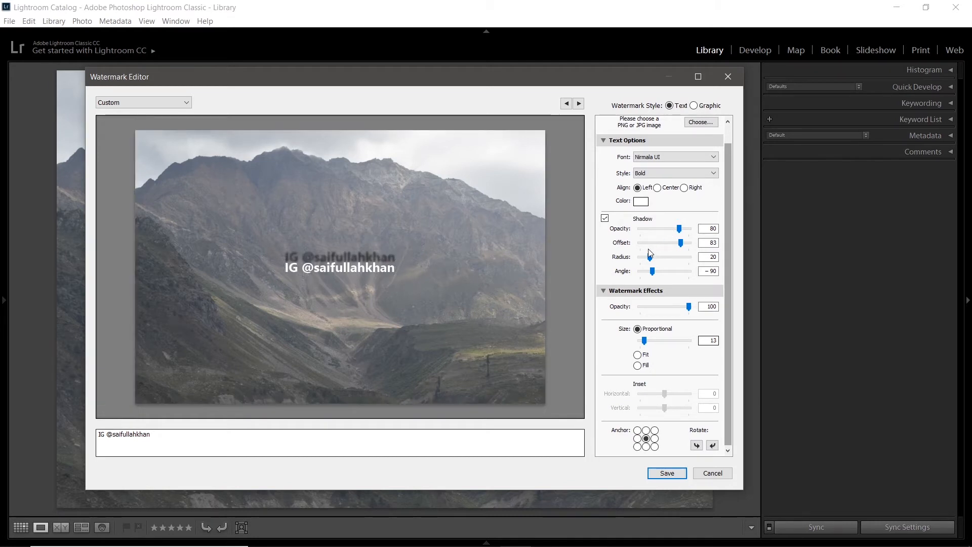
# Step: Try the text shadow with a radius of 100 and of 0, and with the offset reduced to 19
pyautogui.moveTo(653, 260); pyautogui.dragTo(710, 265)
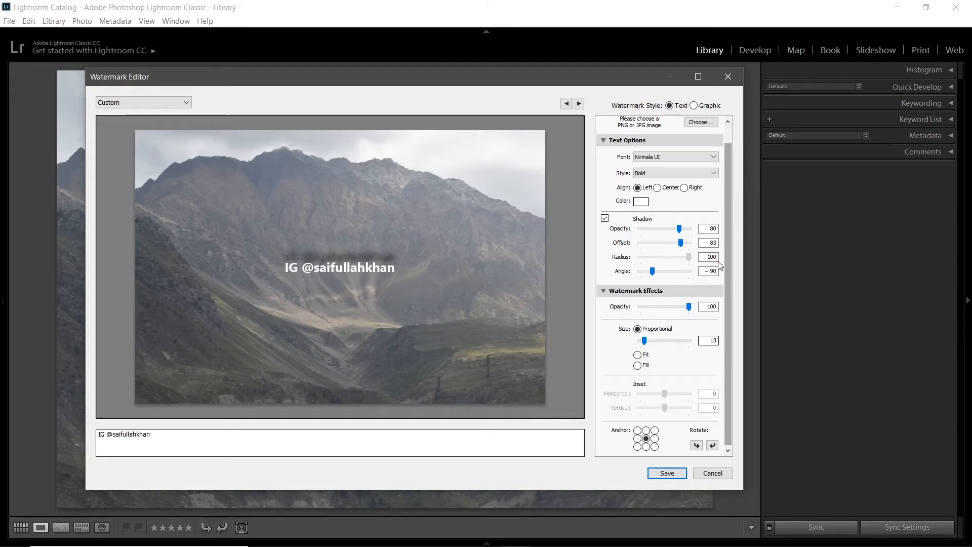
pyautogui.moveTo(688, 258); pyautogui.dragTo(620, 262)
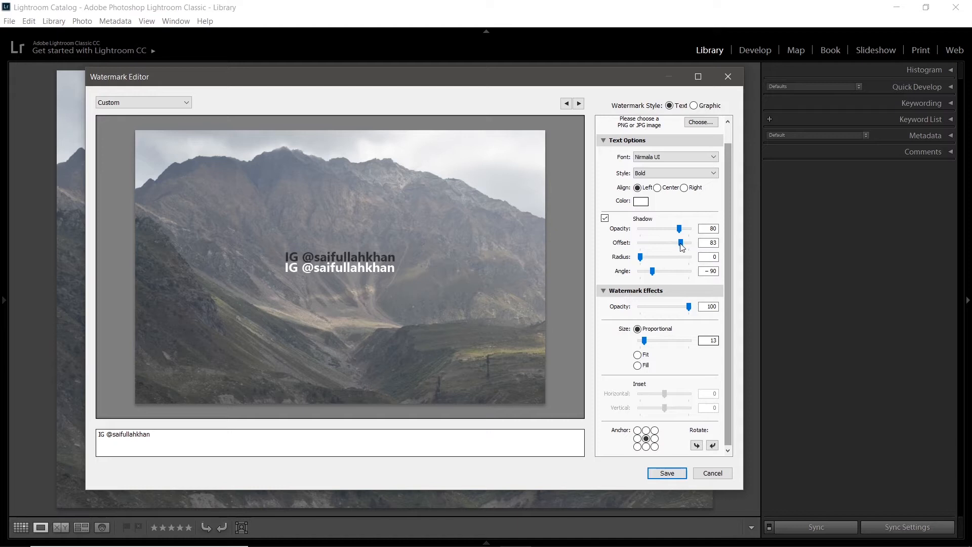
pyautogui.moveTo(681, 244); pyautogui.dragTo(642, 244)
pyautogui.click(653, 242)
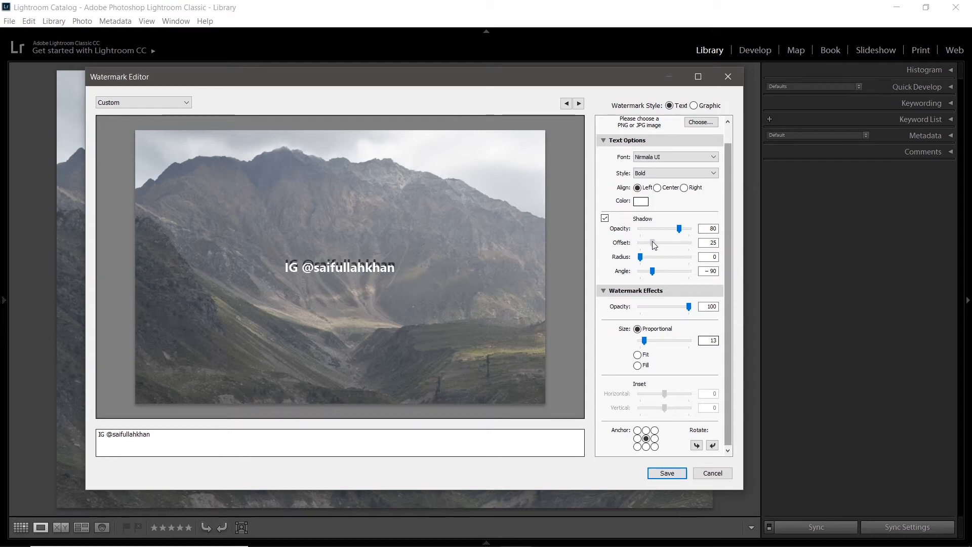
pyautogui.moveTo(651, 242); pyautogui.dragTo(649, 243)
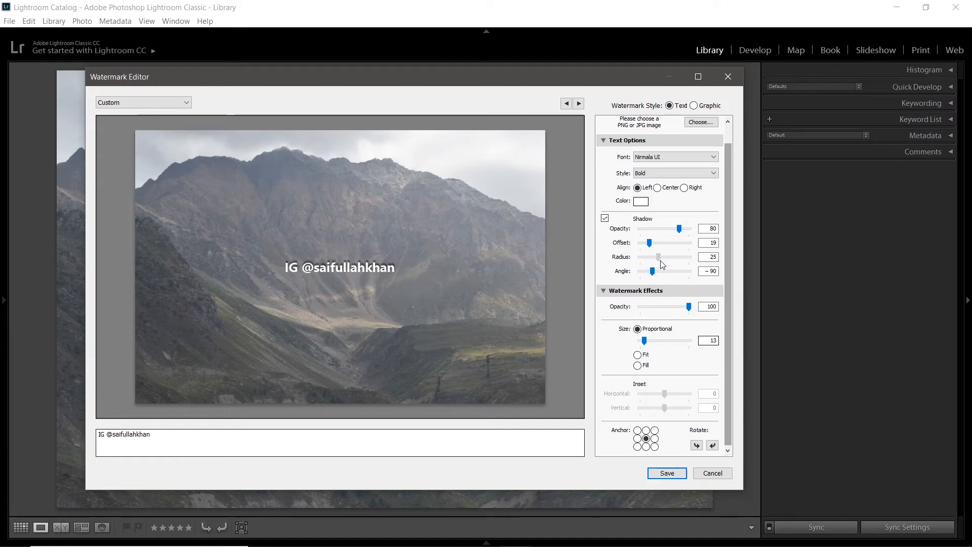
pyautogui.moveTo(662, 260); pyautogui.dragTo(660, 259)
# Step: Set the text shadow's opacity to 100, offset to 23, radius to 0 and angle to 26
pyautogui.moveTo(652, 262); pyautogui.dragTo(670, 276)
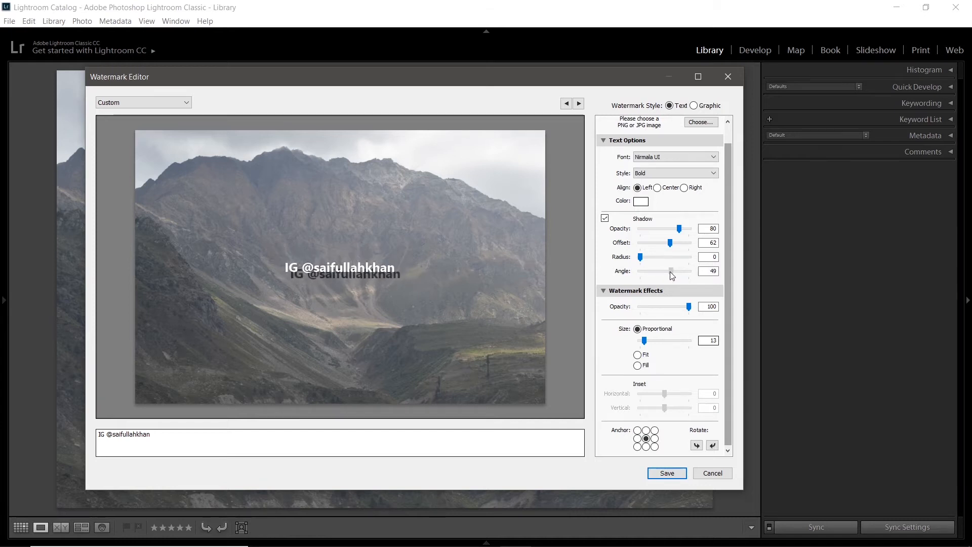
pyautogui.moveTo(669, 243)
pyautogui.mouseDown()
pyautogui.moveTo(652, 244)
pyautogui.moveTo(662, 257)
pyautogui.mouseUp()
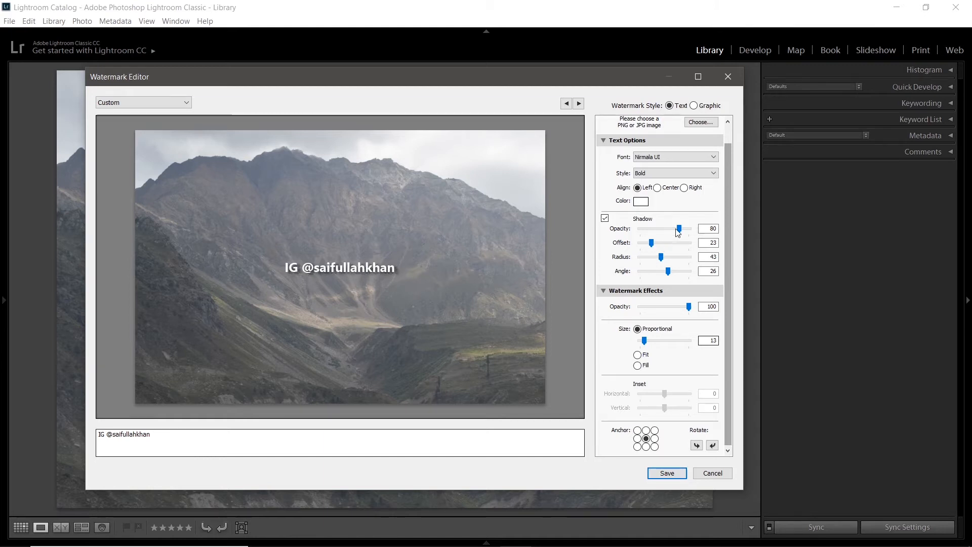
pyautogui.moveTo(662, 257); pyautogui.dragTo(638, 257)
pyautogui.moveTo(683, 233); pyautogui.dragTo(790, 235)
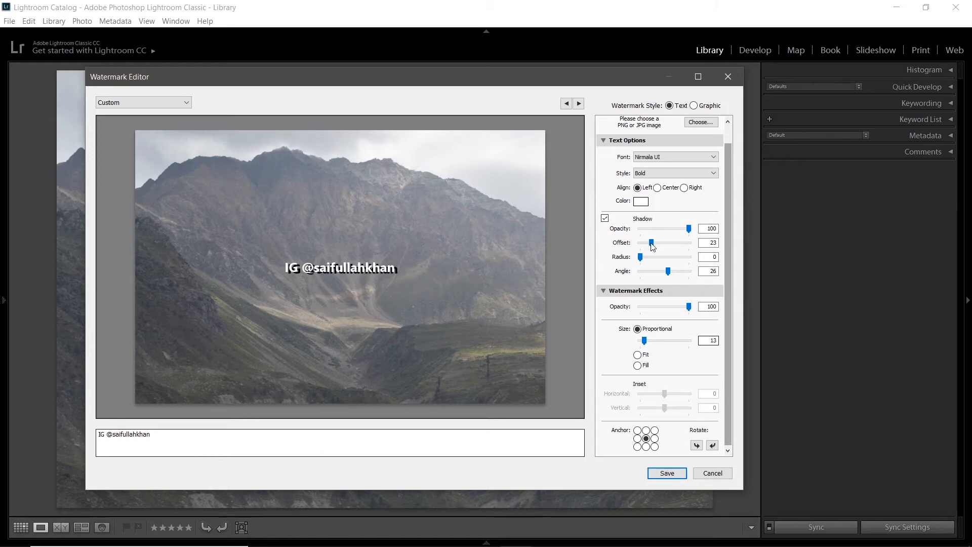
# Step: Compare the watermark with its shadow disabled, re-enable the shadow, and leave the watermark effect's opacity at 100
pyautogui.click(605, 219)
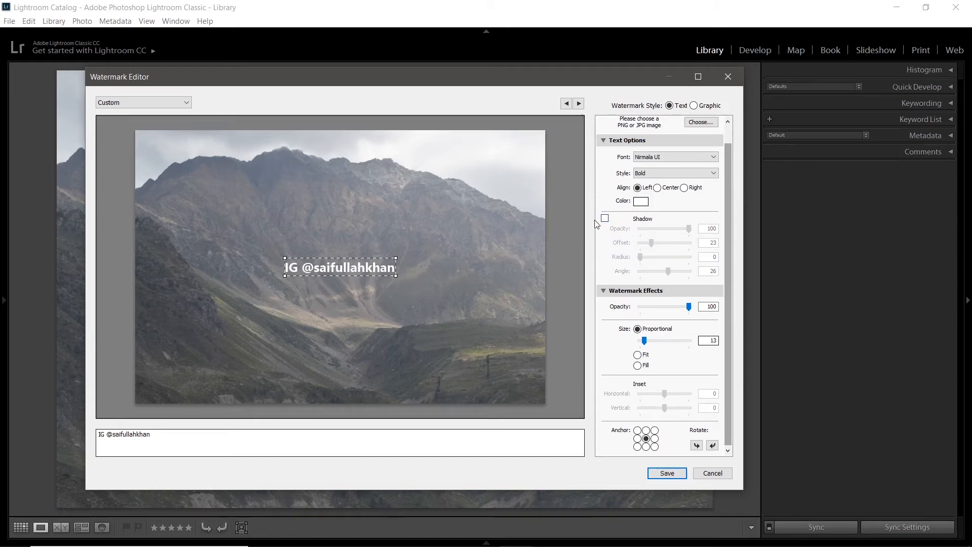
pyautogui.click(605, 218)
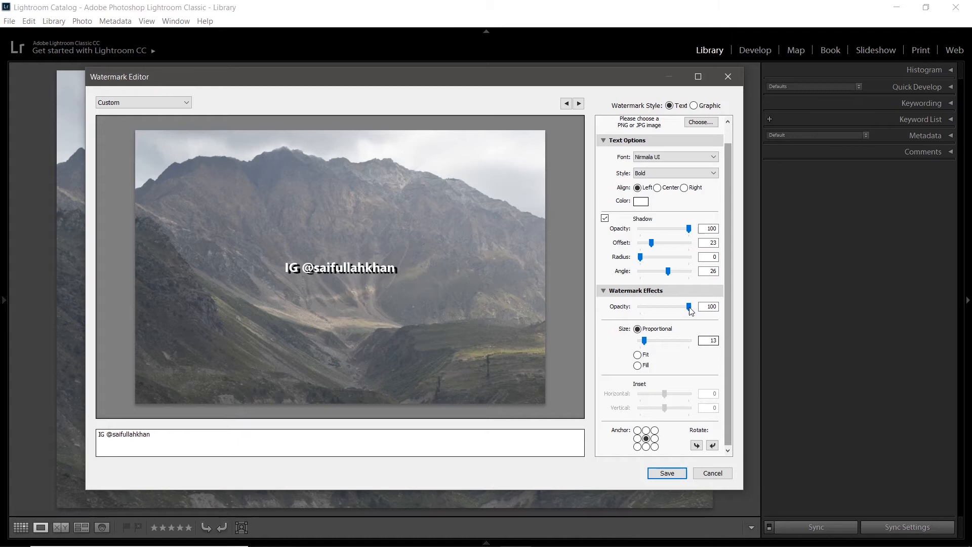
pyautogui.moveTo(689, 309); pyautogui.dragTo(755, 309)
# Step: Try the Fit and Fill sizing options on the watermark, then return it to Proportional
pyautogui.click(637, 355)
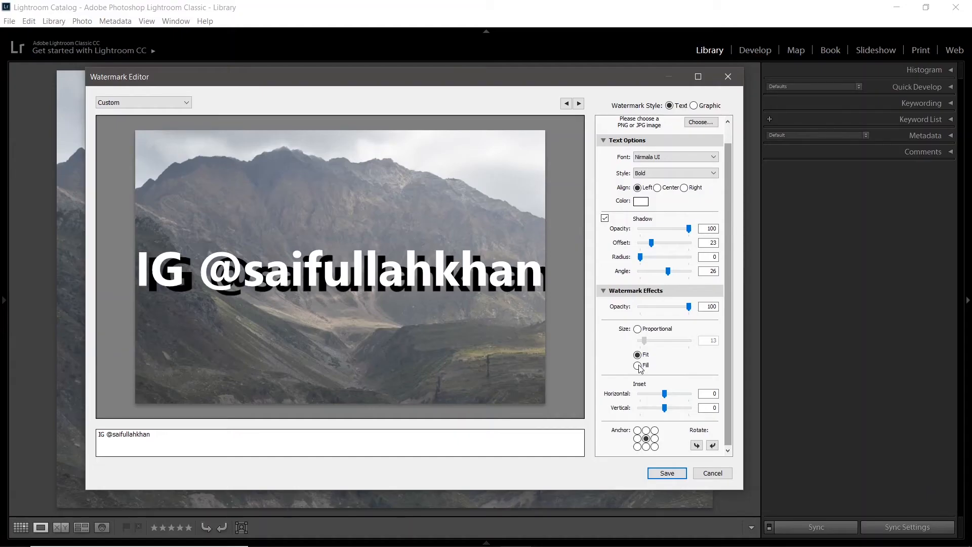
pyautogui.click(637, 365)
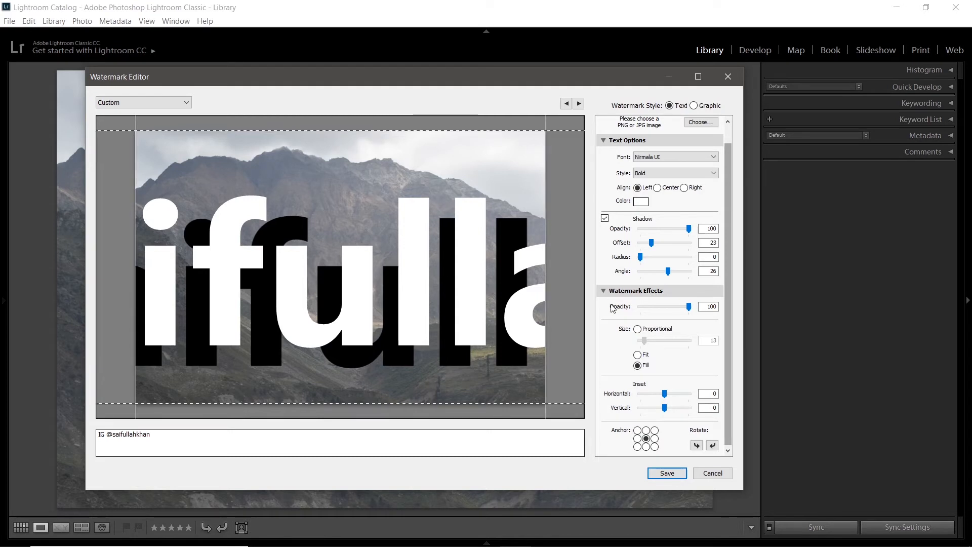
pyautogui.click(638, 329)
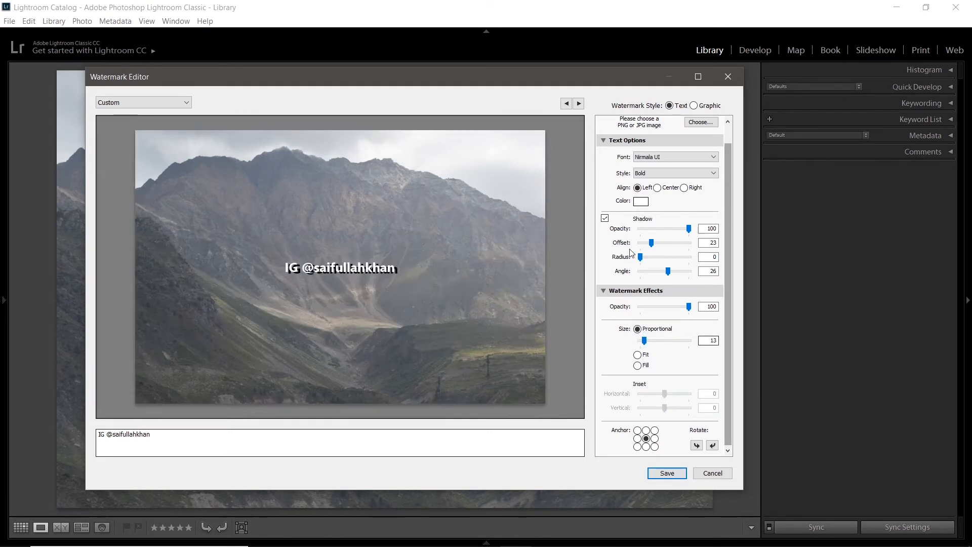
# Step: Set the text shadow's radius to 40 and the watermark's proportional size to 8, dismissing the new preset prompt
pyautogui.moveTo(641, 257); pyautogui.dragTo(658, 262)
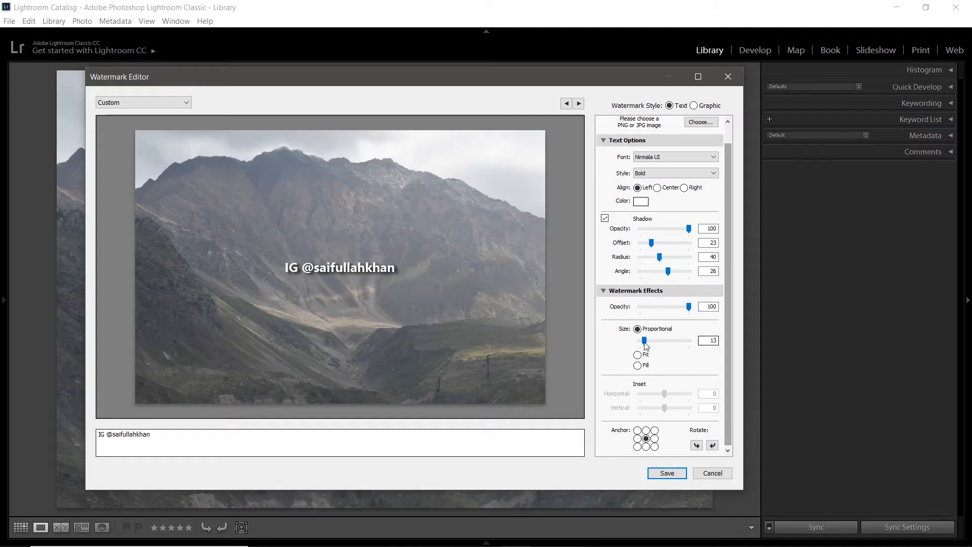
pyautogui.moveTo(644, 341)
pyautogui.mouseDown()
pyautogui.moveTo(664, 345)
pyautogui.moveTo(647, 346)
pyautogui.mouseUp()
pyautogui.click(715, 341)
pyautogui.write('8')
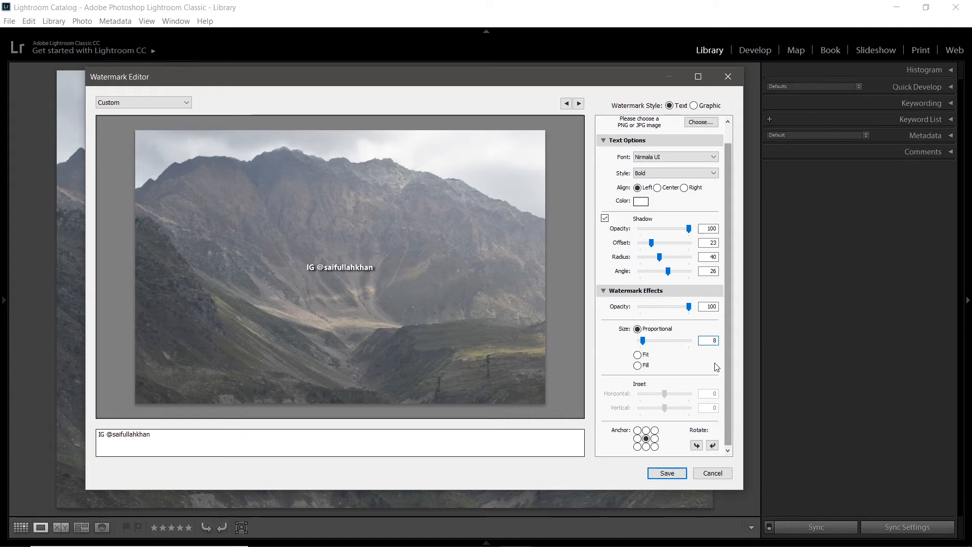
pyautogui.press('Return')
pyautogui.press('Escape')
pyautogui.press('Return')
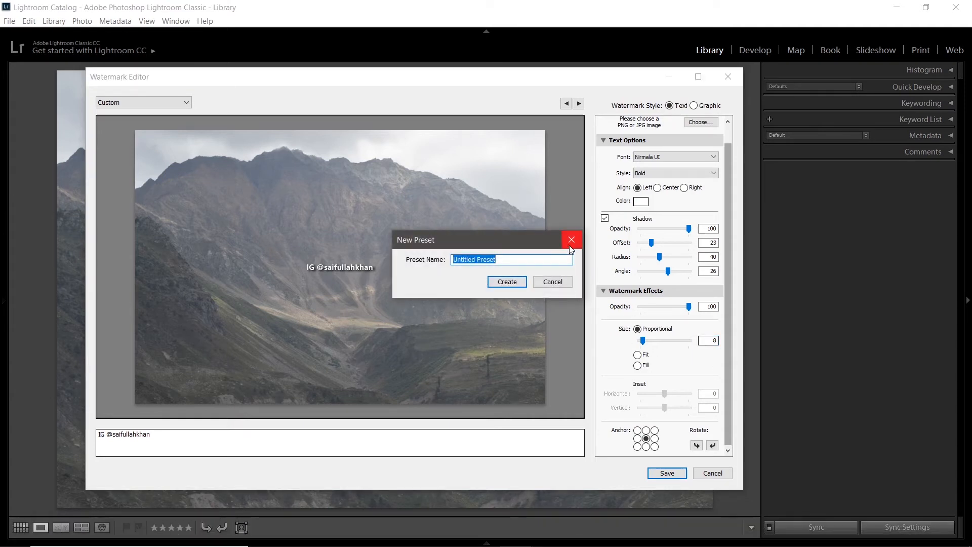
pyautogui.click(569, 239)
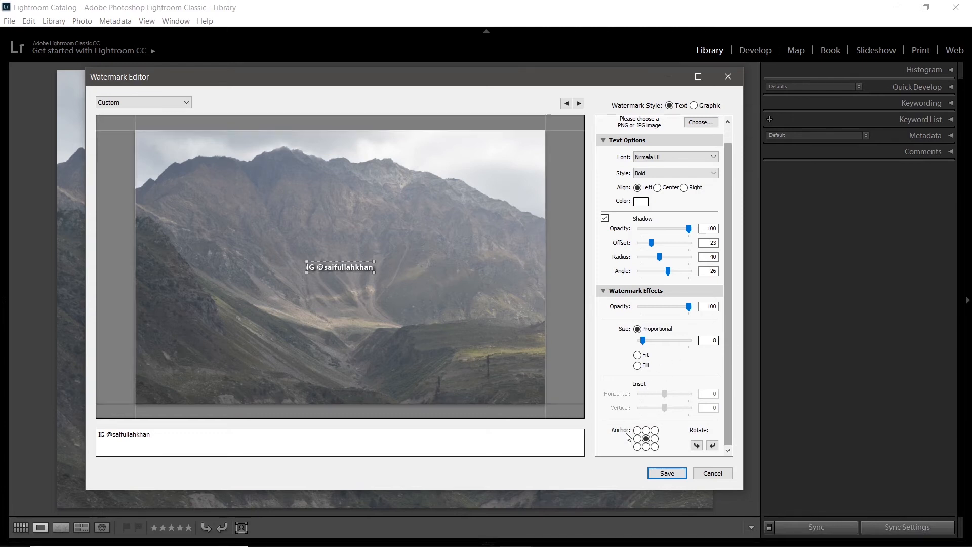
# Step: Try the watermark at the photo's top center, then anchor it at the bottom center
pyautogui.click(646, 430)
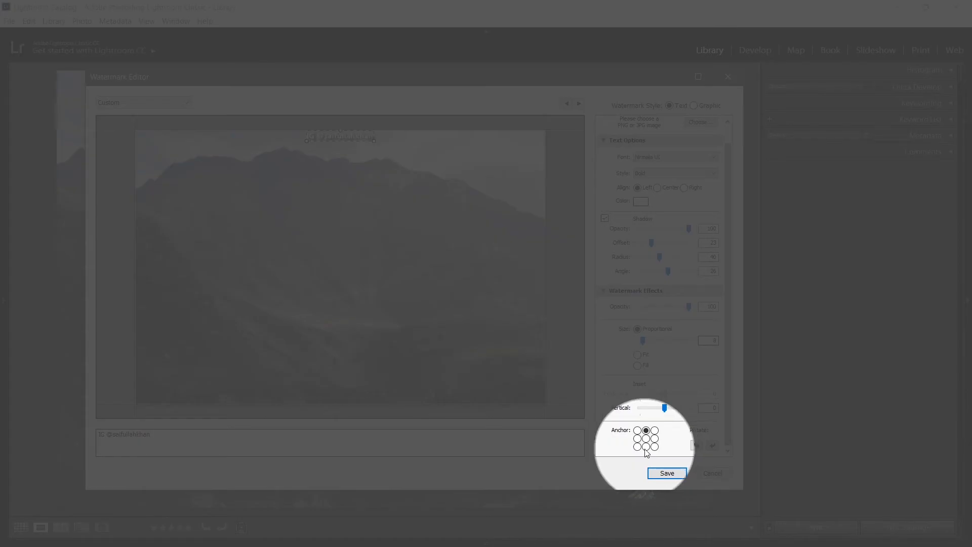
pyautogui.click(646, 447)
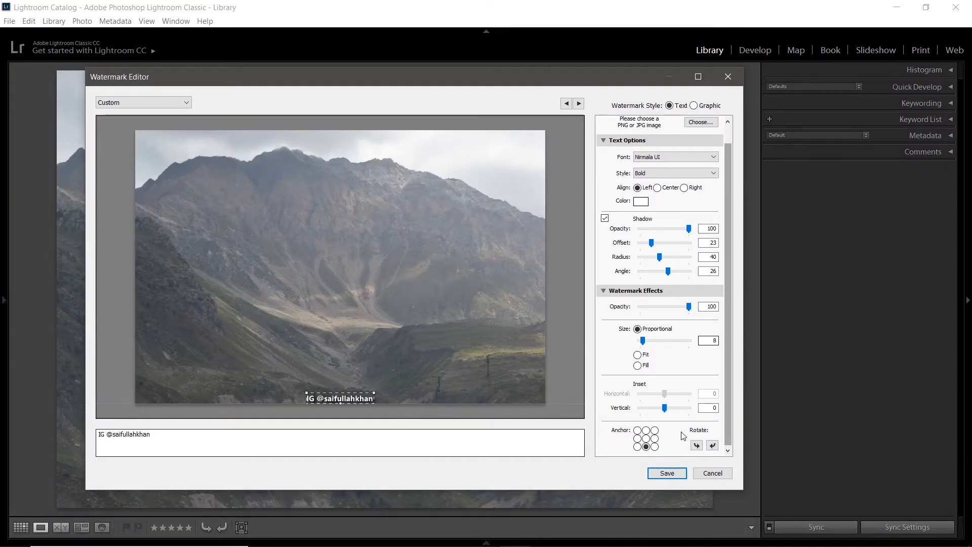
# Step: Try rotating the watermark vertically and anchoring it bottom left, then restore its horizontal orientation and bottom center anchor
pyautogui.click(697, 446)
pyautogui.click(696, 445)
pyautogui.click(697, 446)
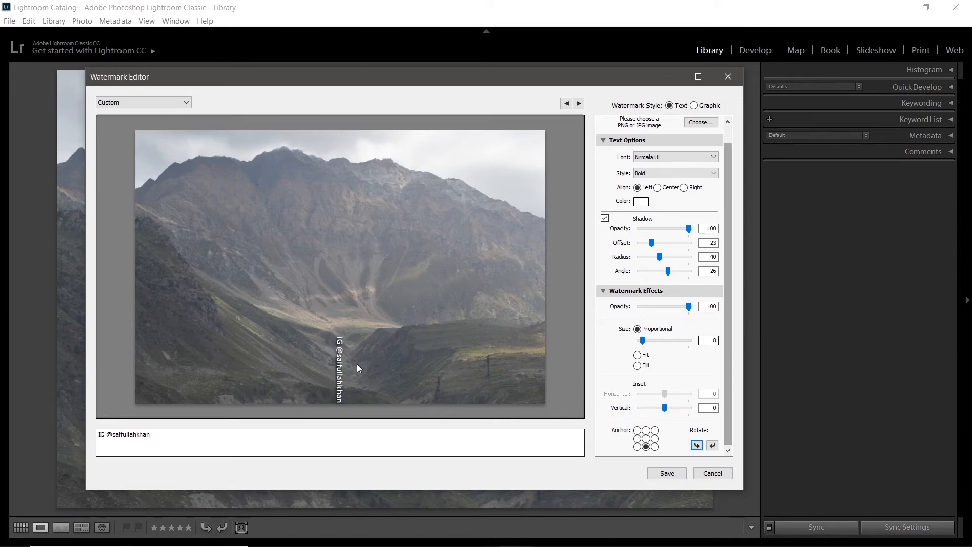
pyautogui.click(637, 447)
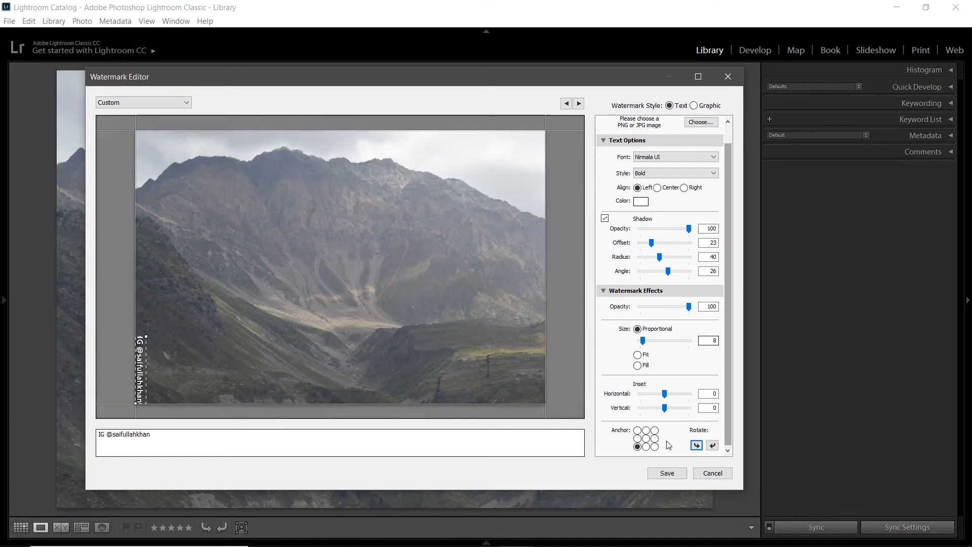
pyautogui.click(697, 445)
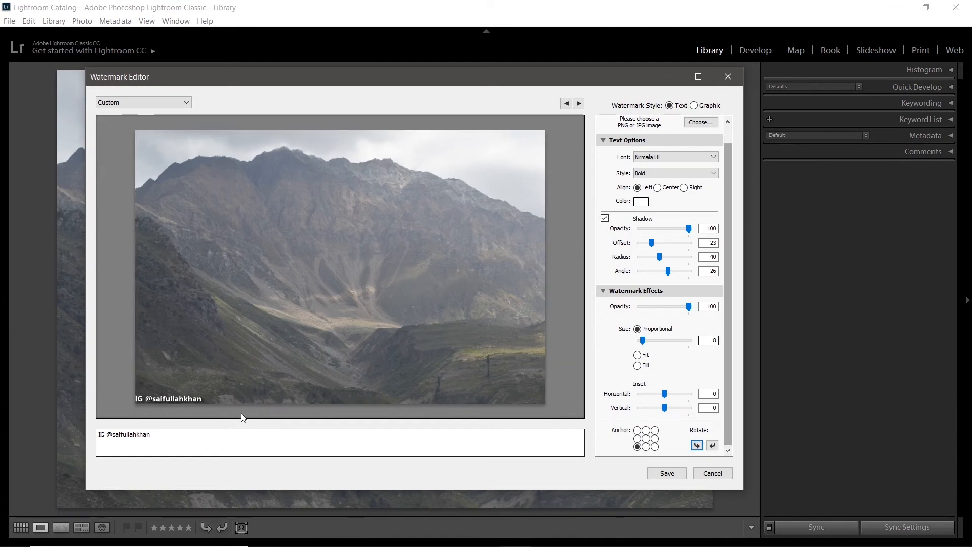
pyautogui.click(646, 447)
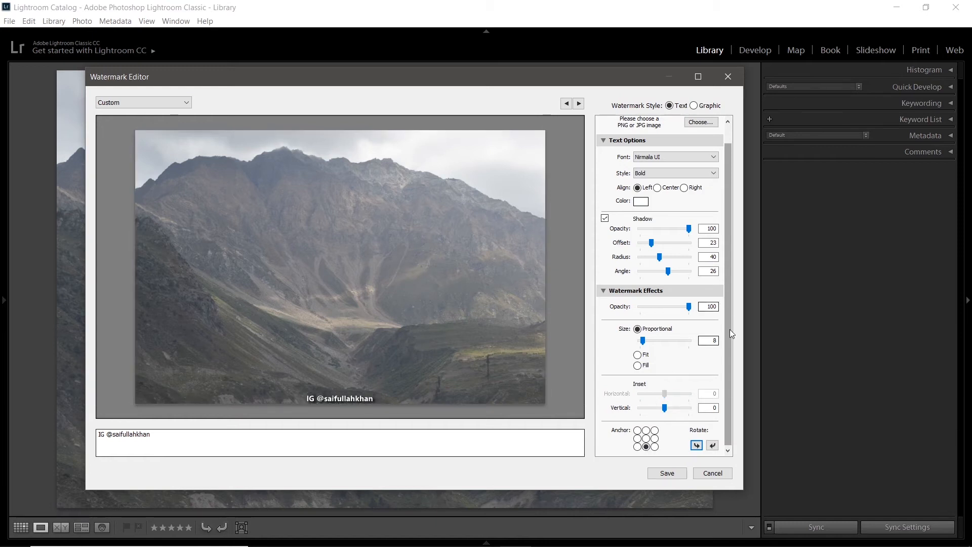
# Step: Switch the watermark style to Graphic and load Water Mark.png from the Pictures folder
pyautogui.moveTo(730, 329); pyautogui.dragTo(728, 227)
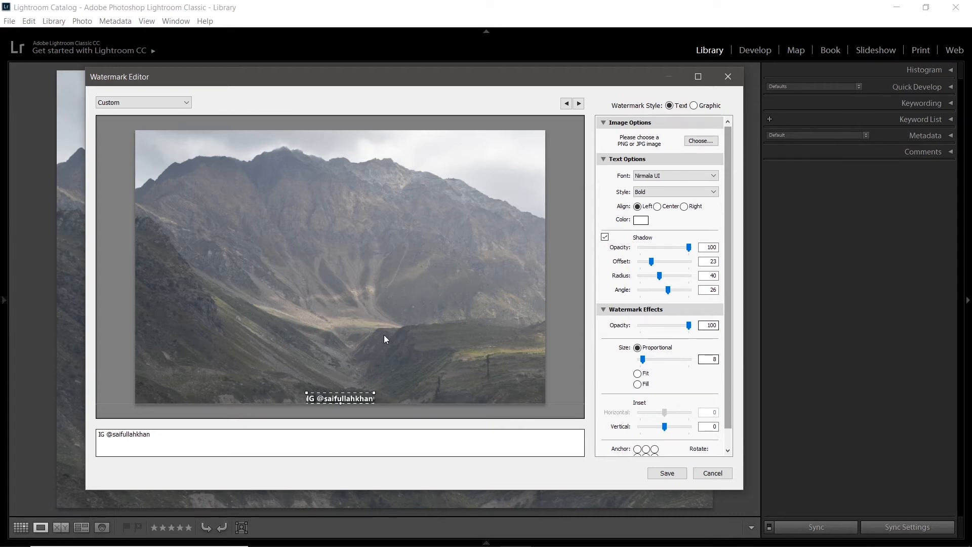
pyautogui.click(694, 106)
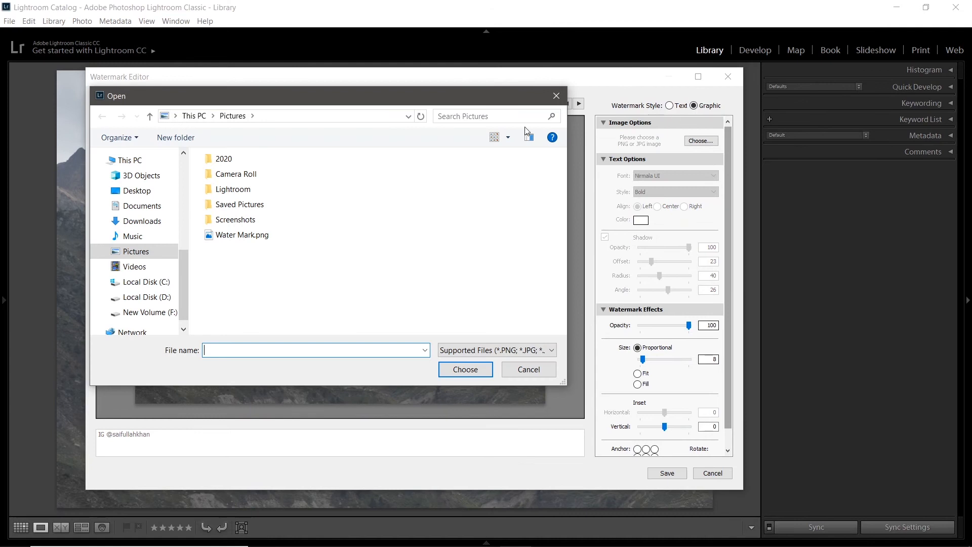
pyautogui.click(246, 238)
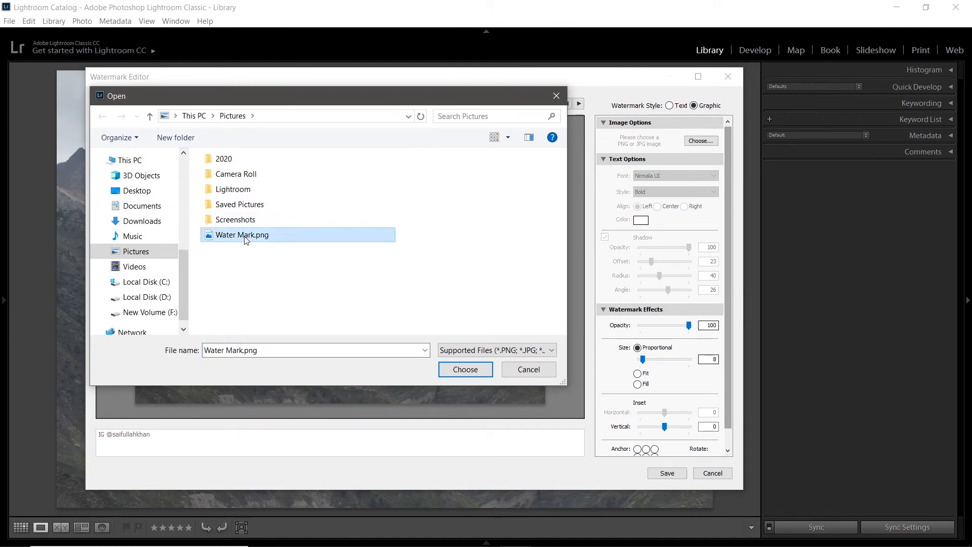
pyautogui.click(460, 367)
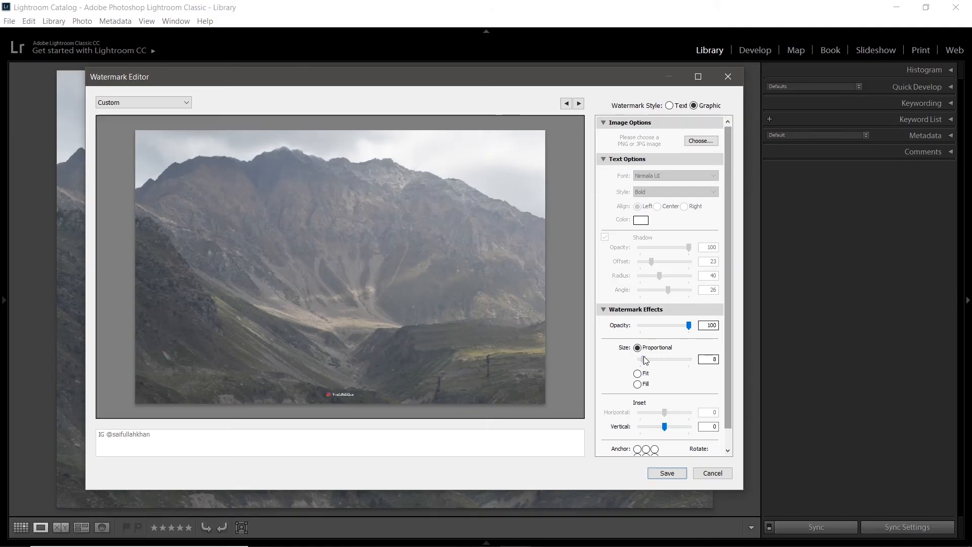
# Step: Set the graphic watermark's proportional size to 23 and its vertical inset to -6
pyautogui.moveTo(643, 359); pyautogui.dragTo(653, 360)
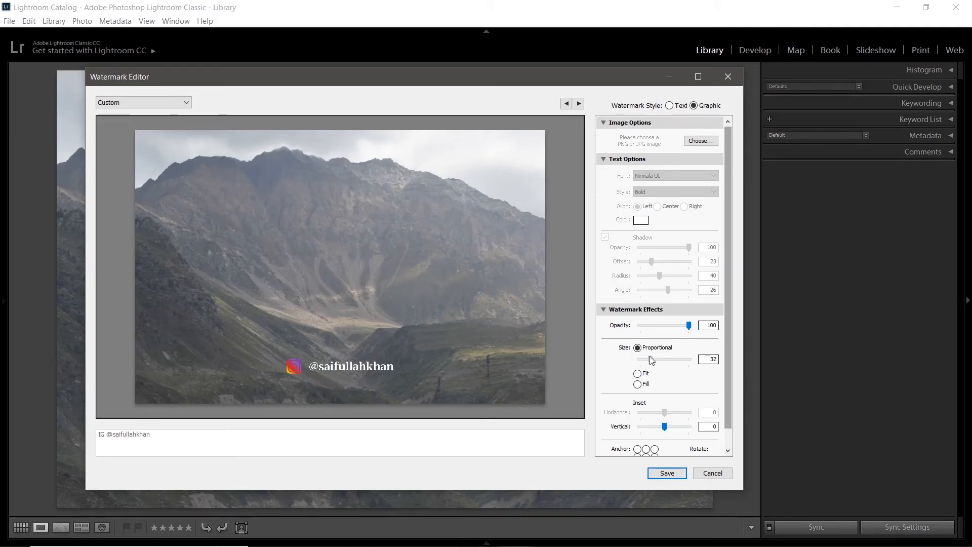
pyautogui.moveTo(663, 428); pyautogui.dragTo(677, 427)
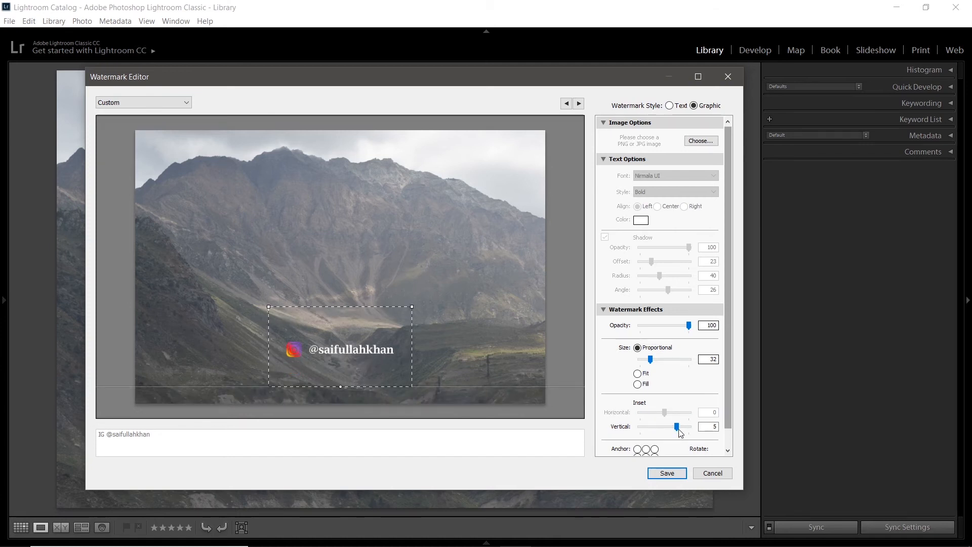
pyautogui.moveTo(679, 433); pyautogui.dragTo(644, 426)
pyautogui.moveTo(651, 360); pyautogui.dragTo(648, 363)
pyautogui.moveTo(646, 433); pyautogui.dragTo(651, 430)
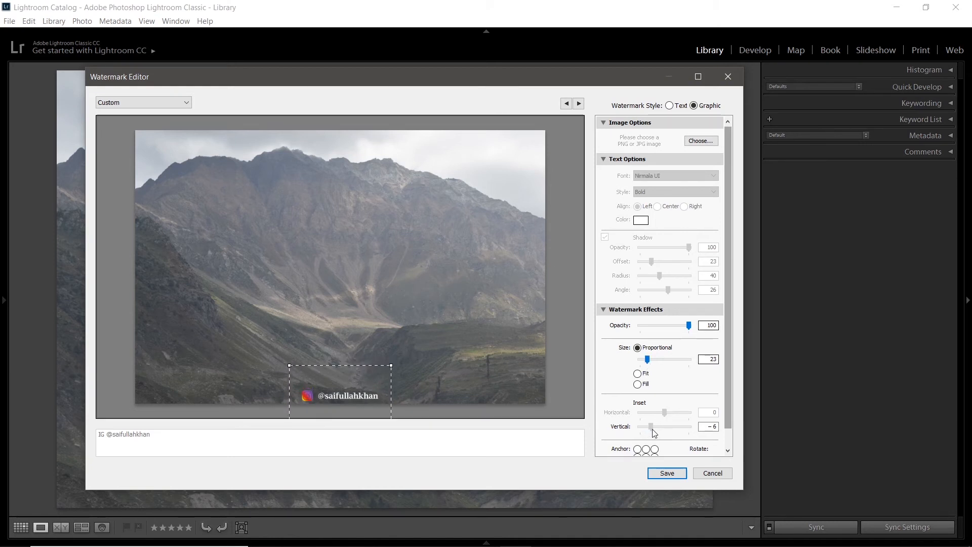
# Step: Try the graphic watermark anchored bottom right with a horizontal inset of 3, then return it to bottom center
pyautogui.moveTo(730, 367); pyautogui.dragTo(729, 390)
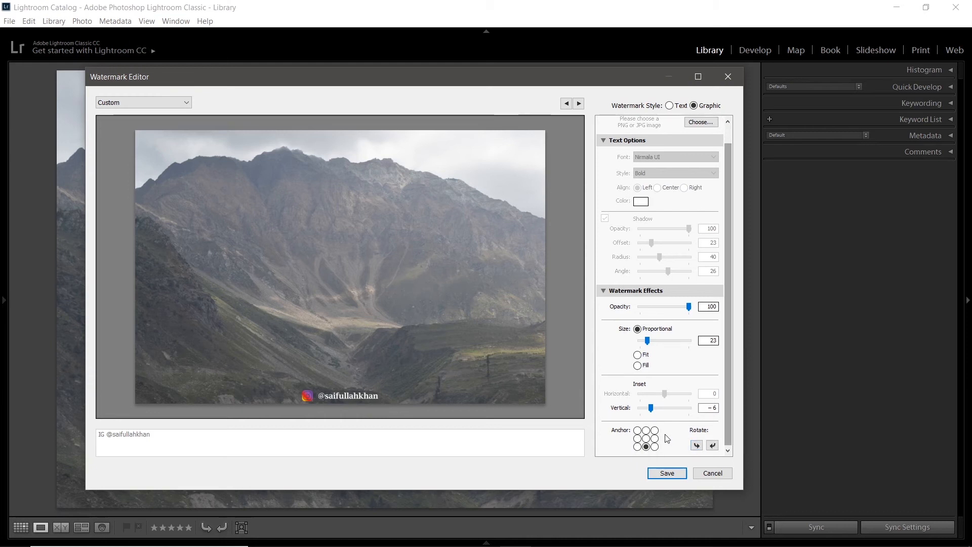
pyautogui.click(655, 447)
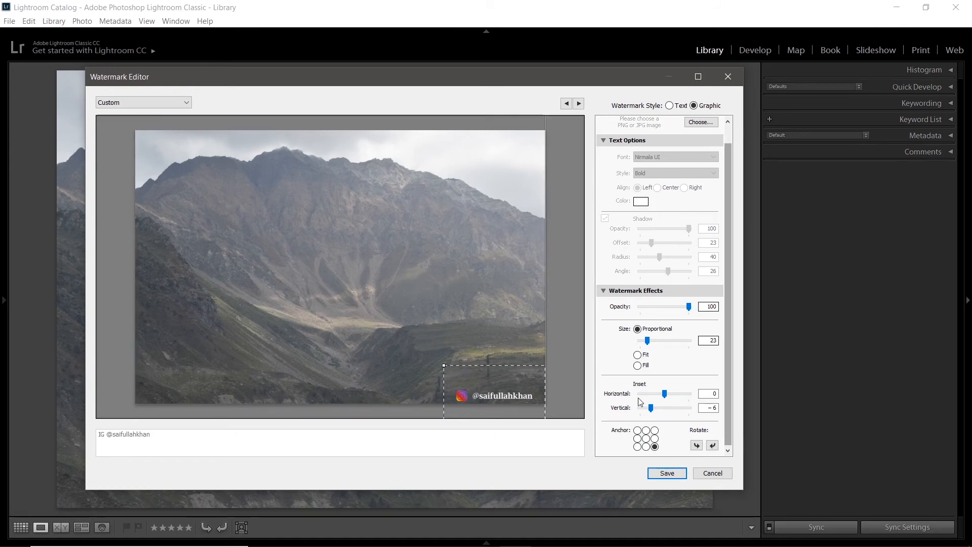
pyautogui.moveTo(665, 394)
pyautogui.mouseDown()
pyautogui.moveTo(677, 394)
pyautogui.moveTo(641, 395)
pyautogui.moveTo(679, 395)
pyautogui.moveTo(671, 394)
pyautogui.mouseUp()
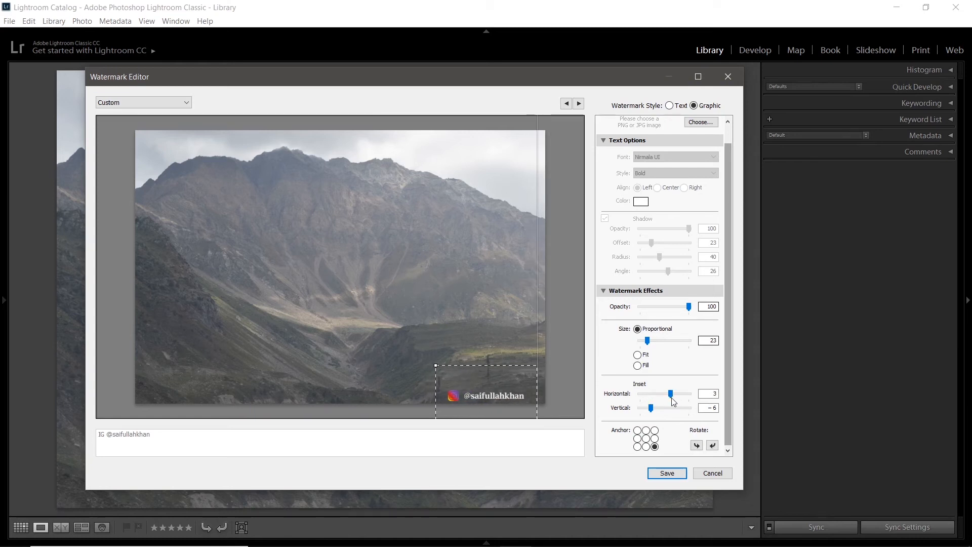
pyautogui.click(646, 447)
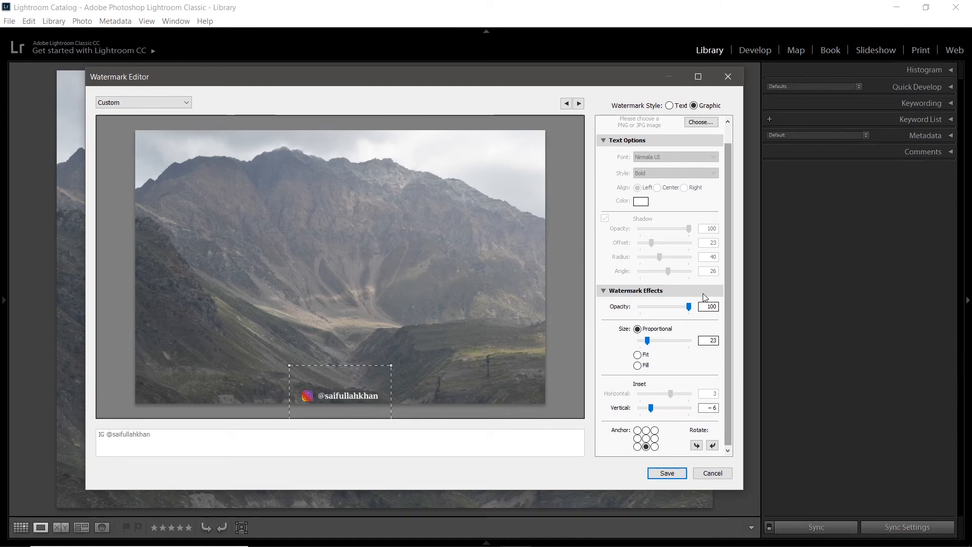
# Step: Save the current watermark settings as a new preset named insta and finish editing the watermark
pyautogui.moveTo(730, 327); pyautogui.dragTo(728, 236)
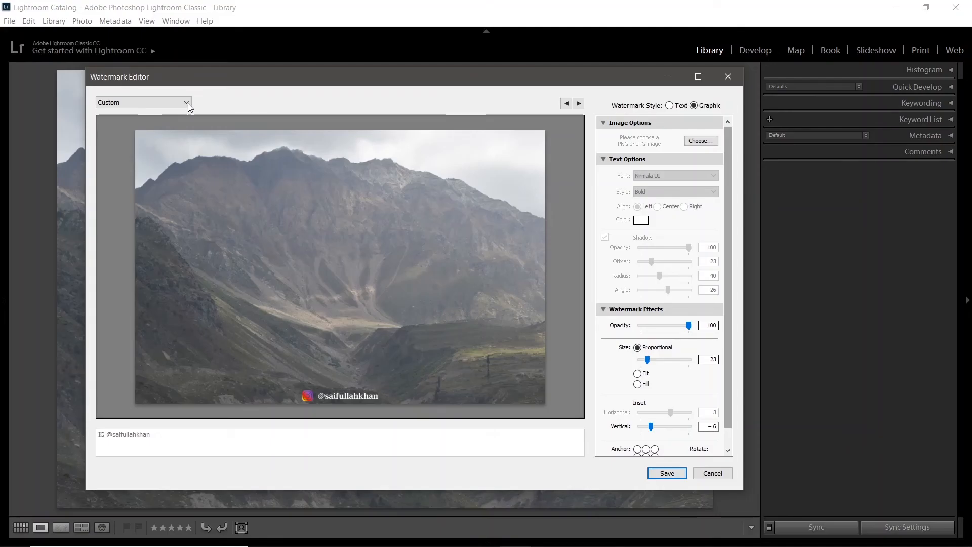
pyautogui.click(187, 104)
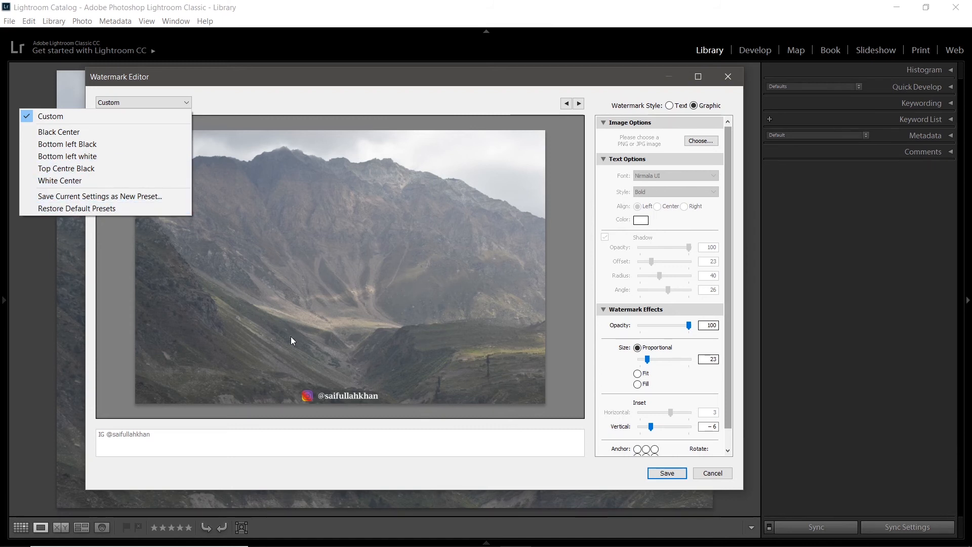
pyautogui.click(79, 198)
pyautogui.press('BackSpace')
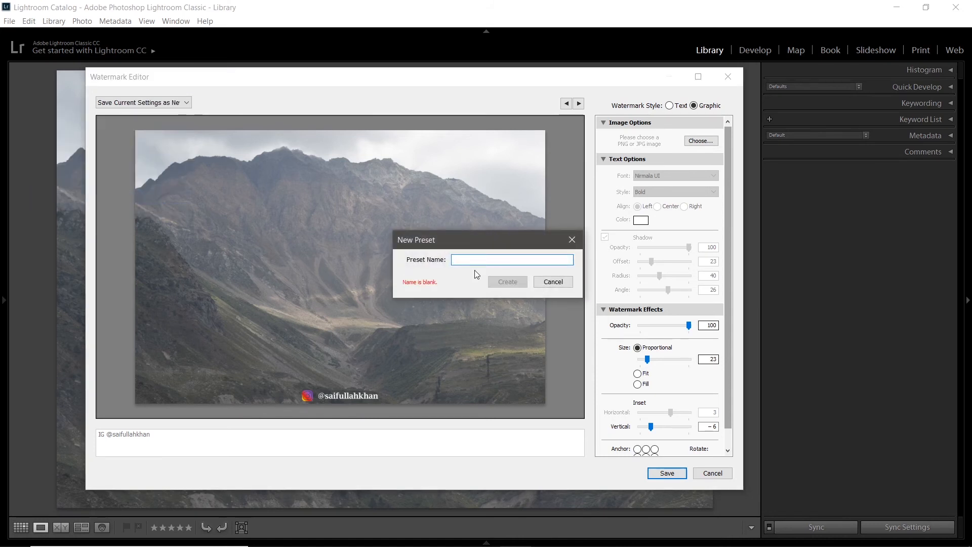
pyautogui.write('insta')
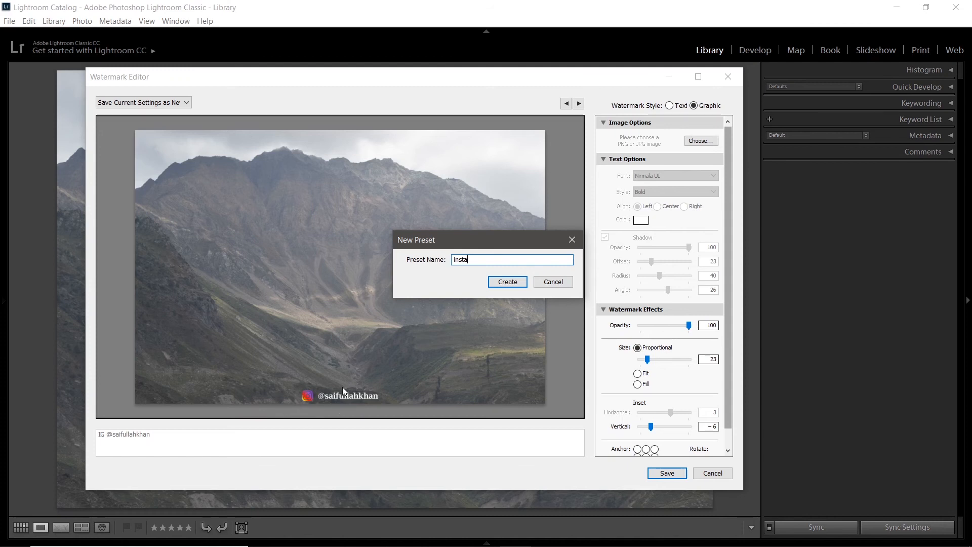
pyautogui.click(516, 281)
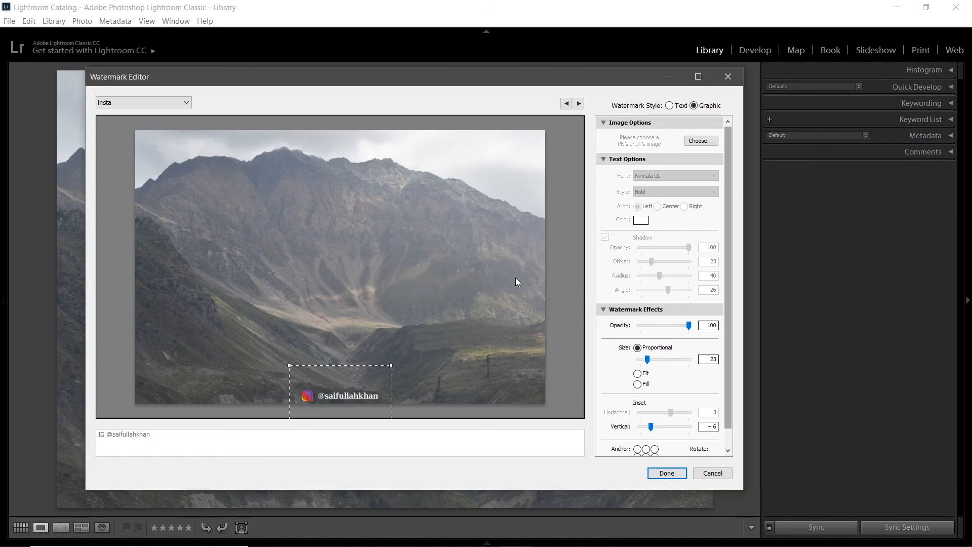
pyautogui.click(675, 476)
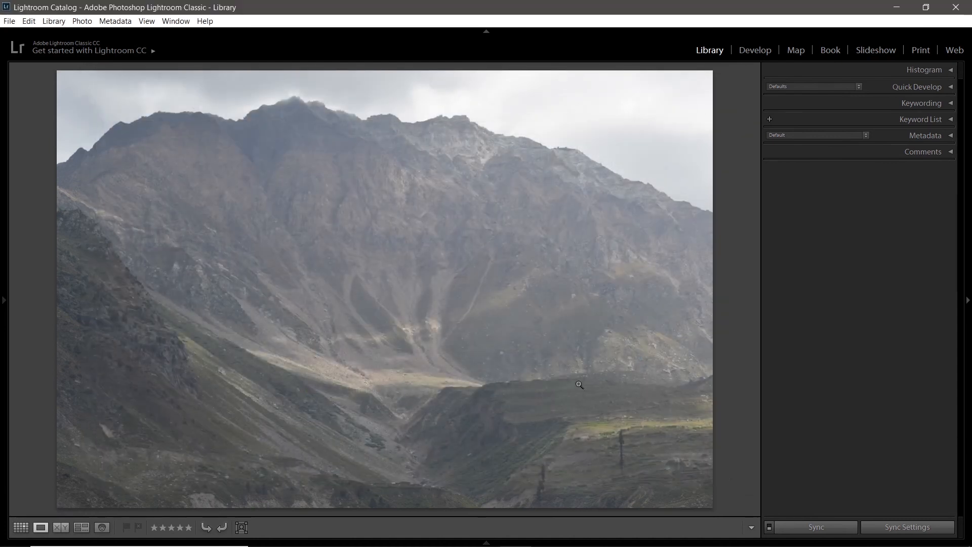
# Step: Reveal the filmstrip, switch to the green hillside photo with pine trees, and hide the filmstrip again
pyautogui.click(487, 543)
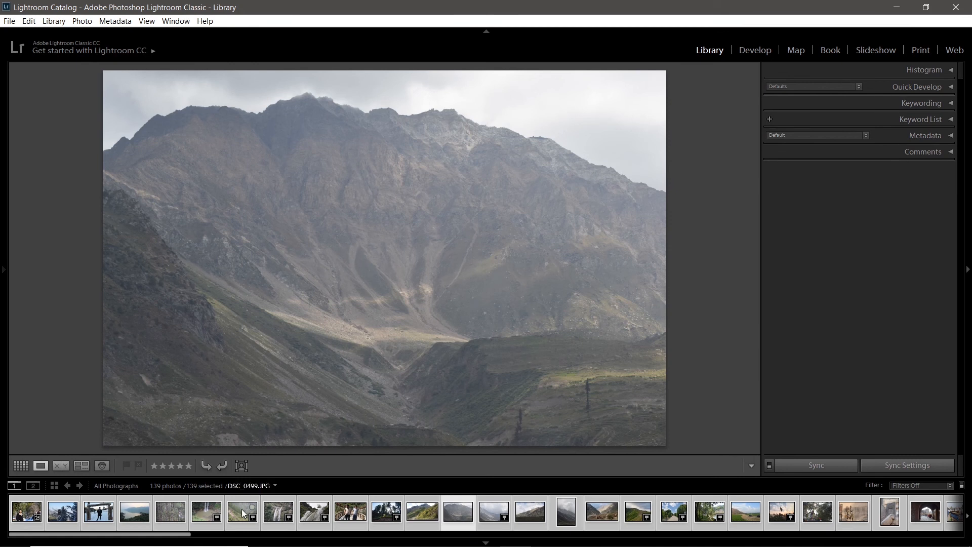
pyautogui.click(243, 513)
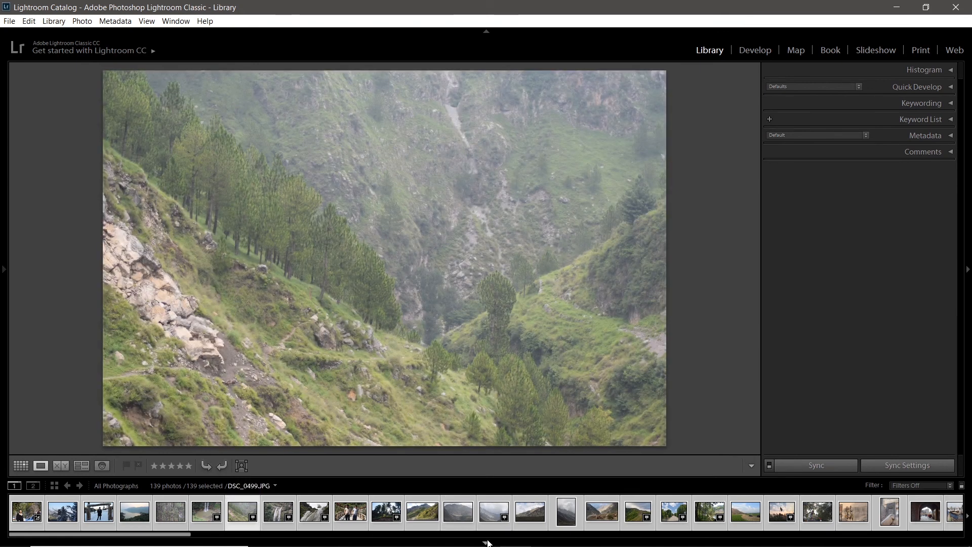
pyautogui.click(486, 543)
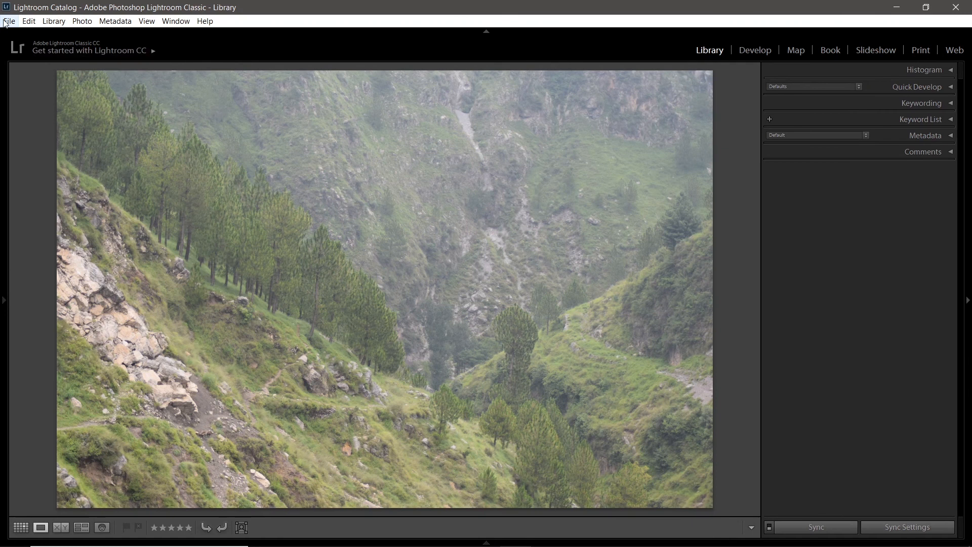
# Step: Enable watermarking with the insta preset in the export settings, then close them without exporting
pyautogui.click(9, 20)
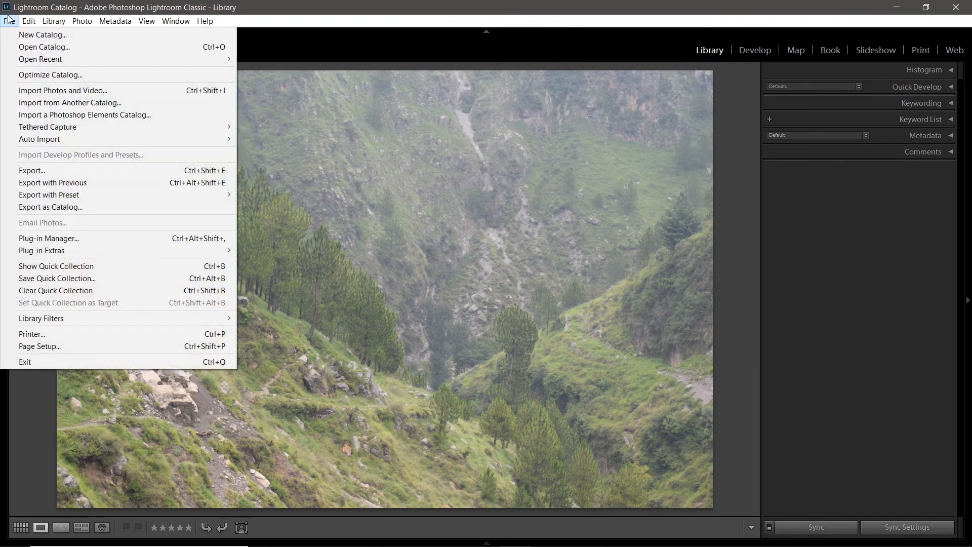
pyautogui.click(74, 171)
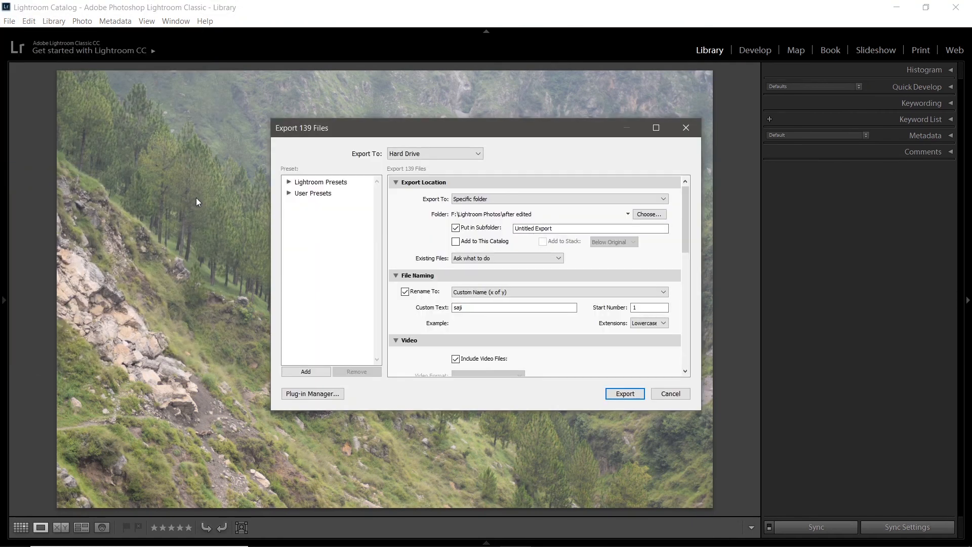
pyautogui.moveTo(687, 223); pyautogui.dragTo(685, 340)
pyautogui.click(405, 315)
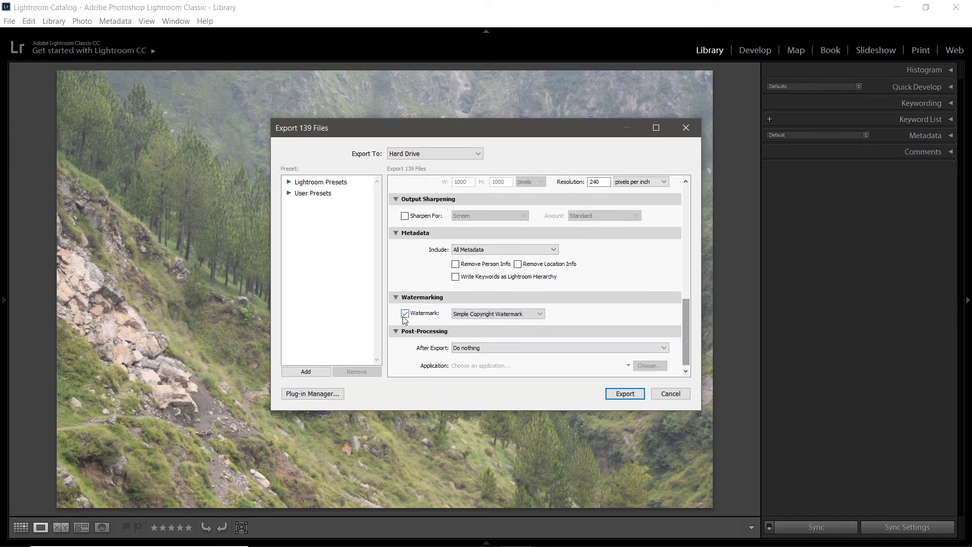
pyautogui.click(512, 318)
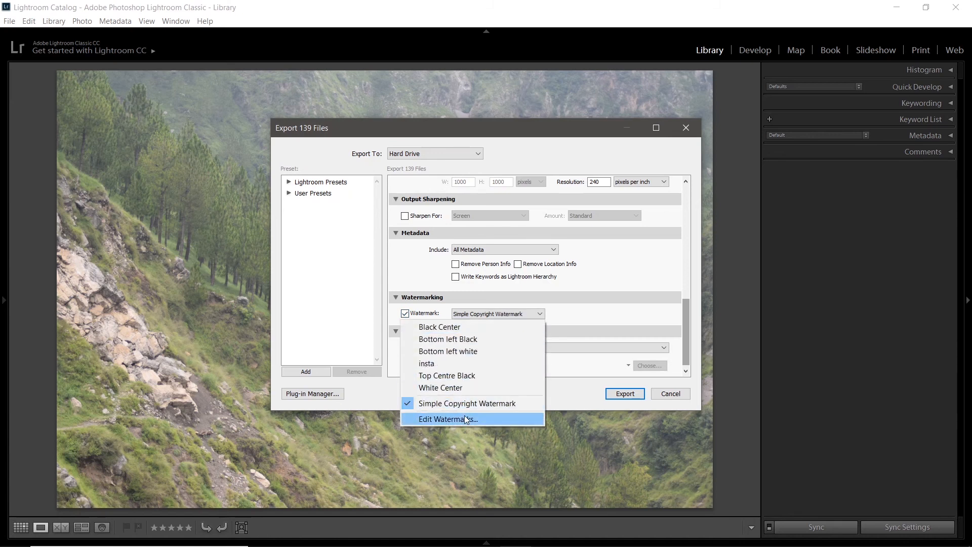
pyautogui.click(431, 363)
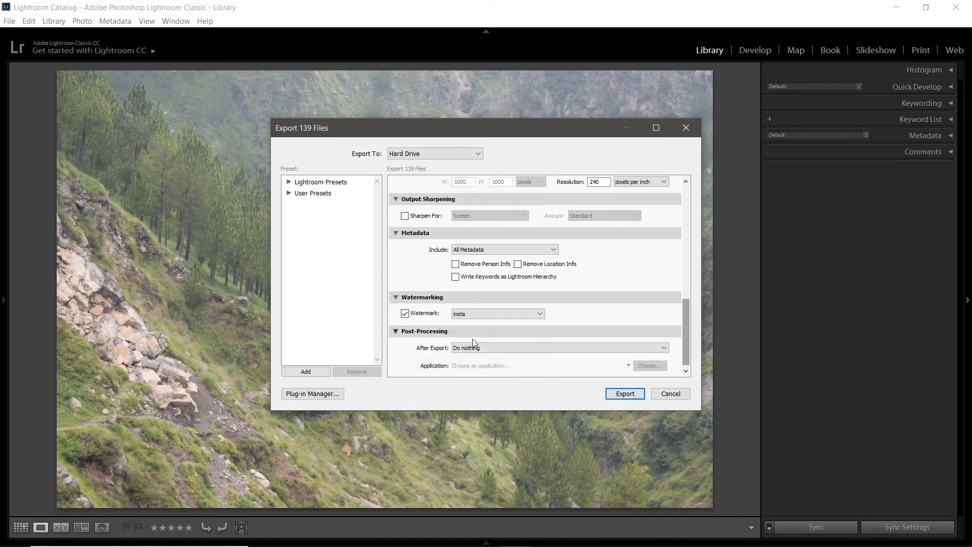
pyautogui.click(685, 127)
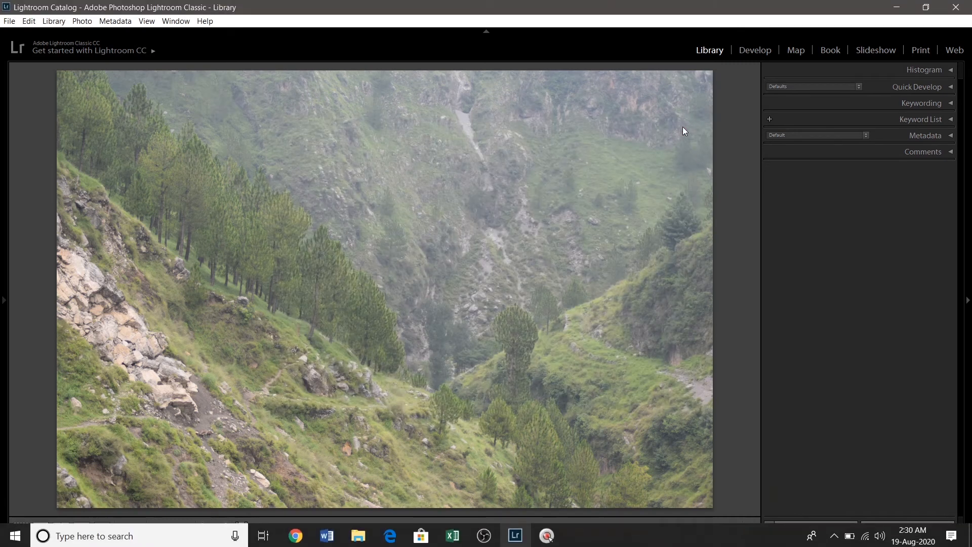